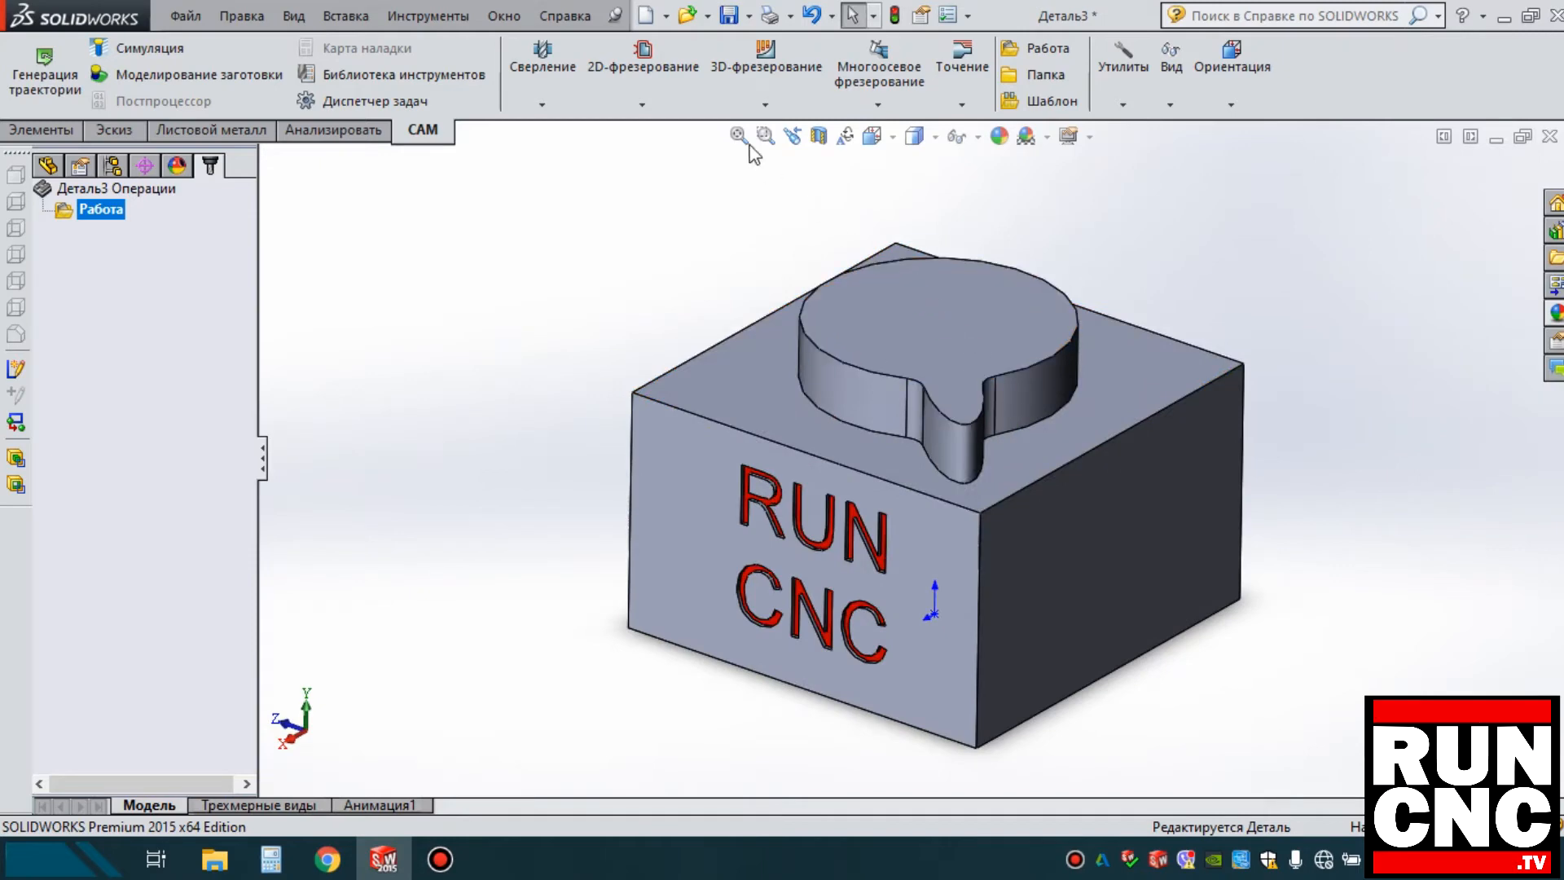
Create a 3D adaptive clearing operation using tool #2, the Ø20 mm flat end mill, from the open document's tools.
{"action": "left_click", "coordinate": [770, 77]}
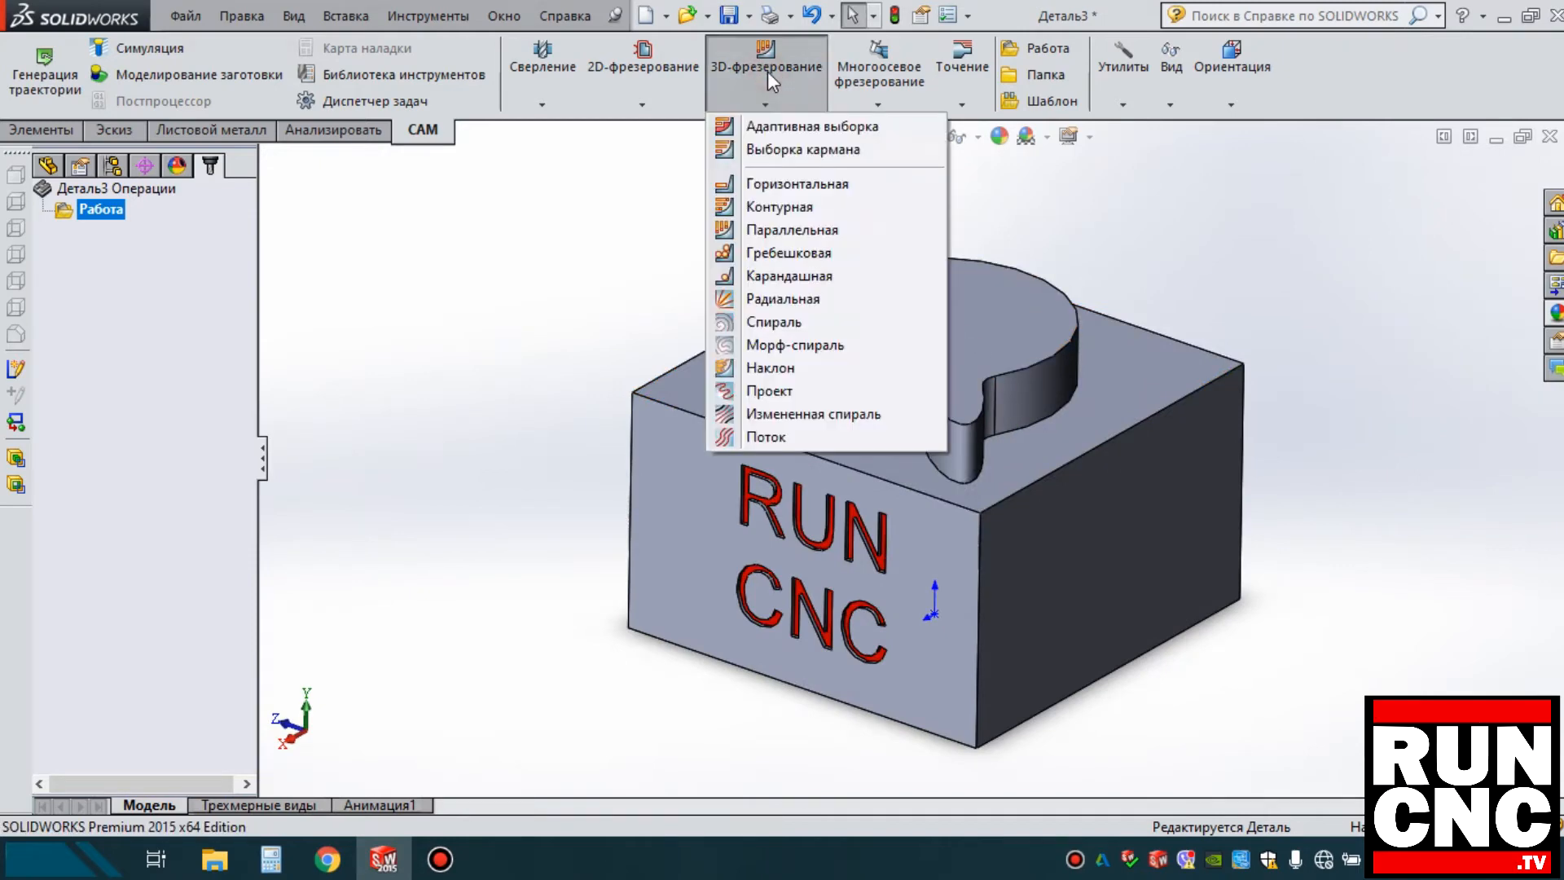
{"action": "left_click", "coordinate": [811, 128]}
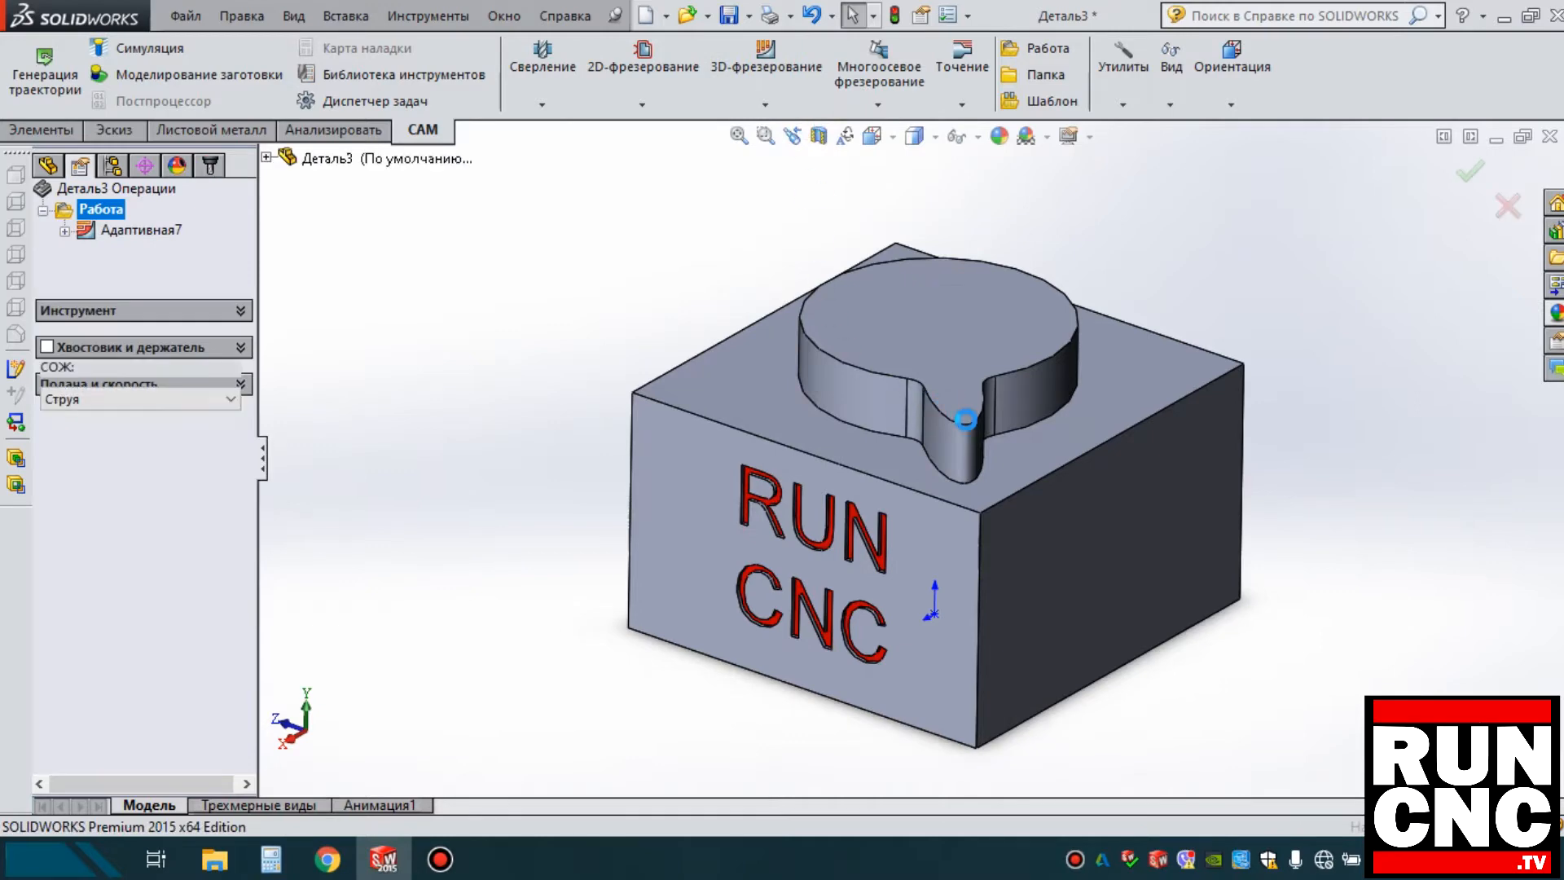
{"action": "scroll", "coordinate": [969, 430], "scroll_direction": "down", "scroll_amount": 2}
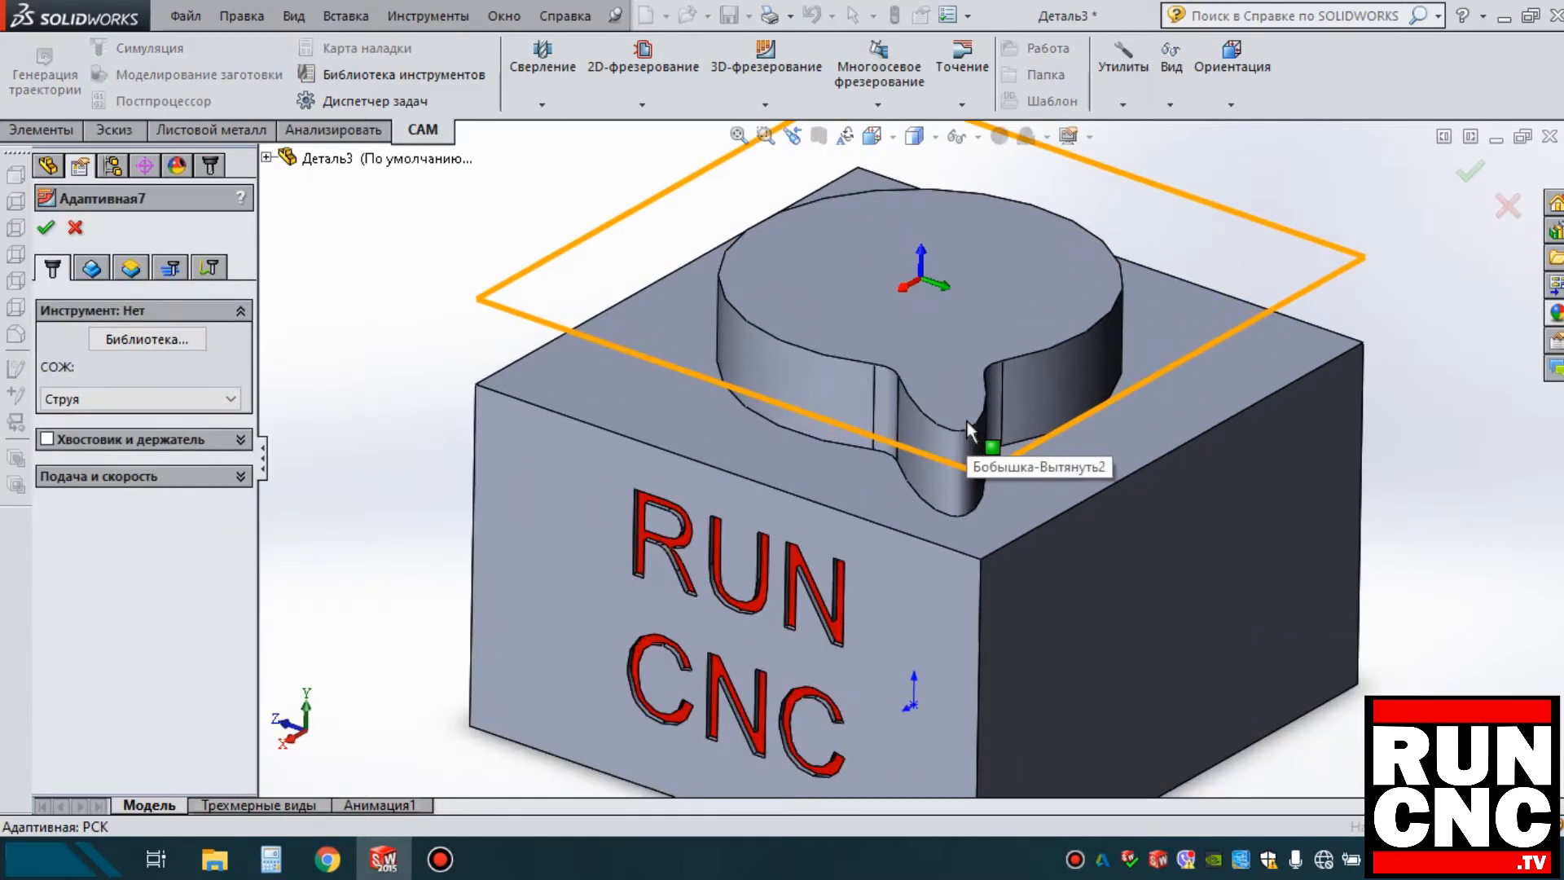
{"action": "left_click", "coordinate": [142, 338]}
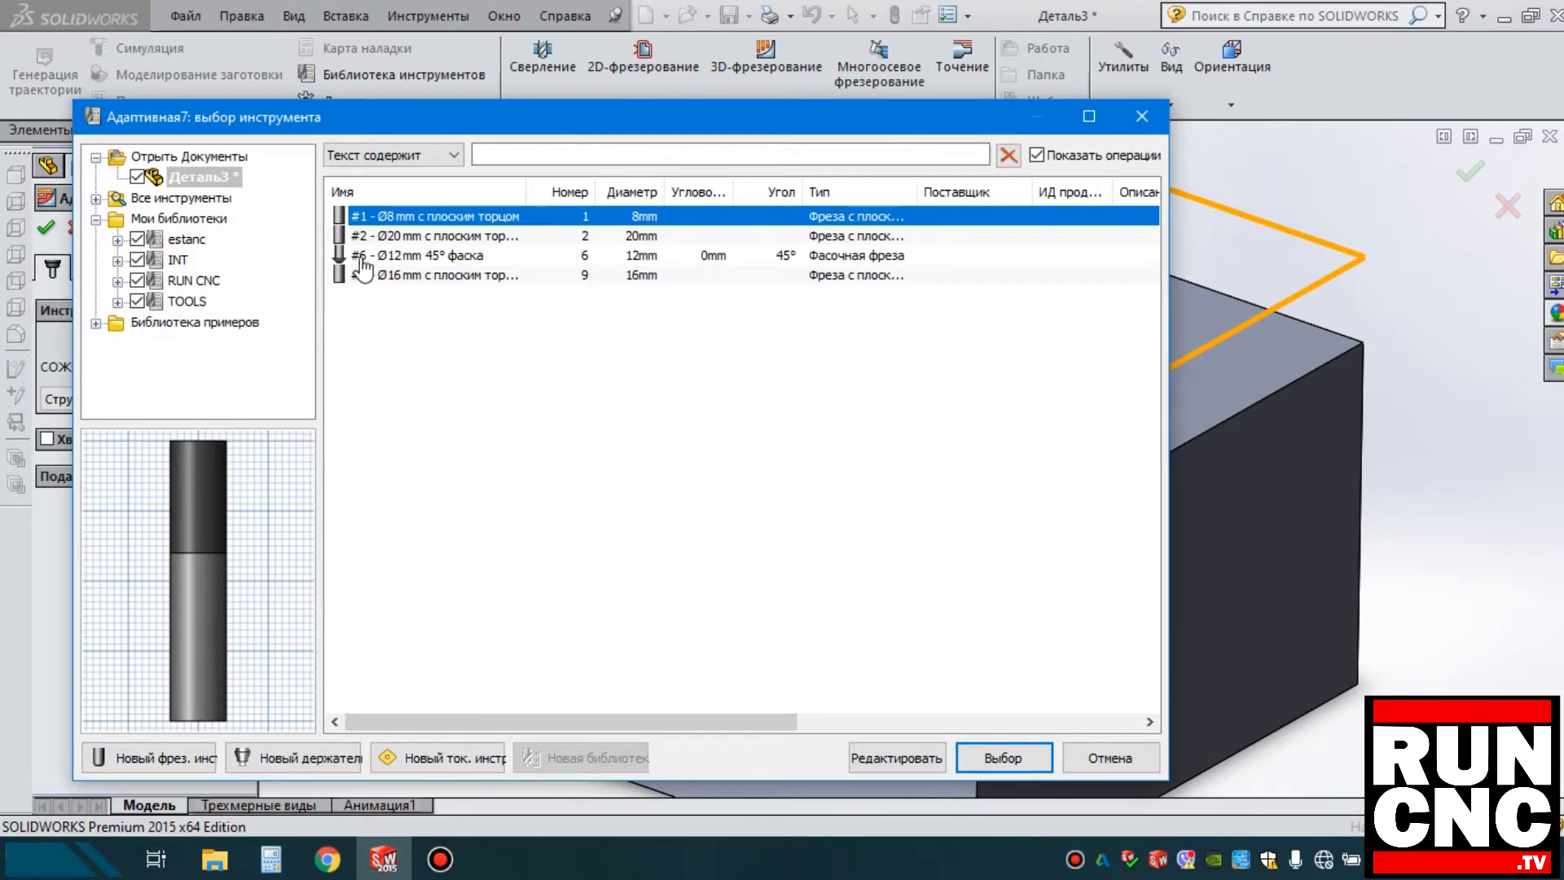
{"action": "left_click", "coordinate": [421, 237]}
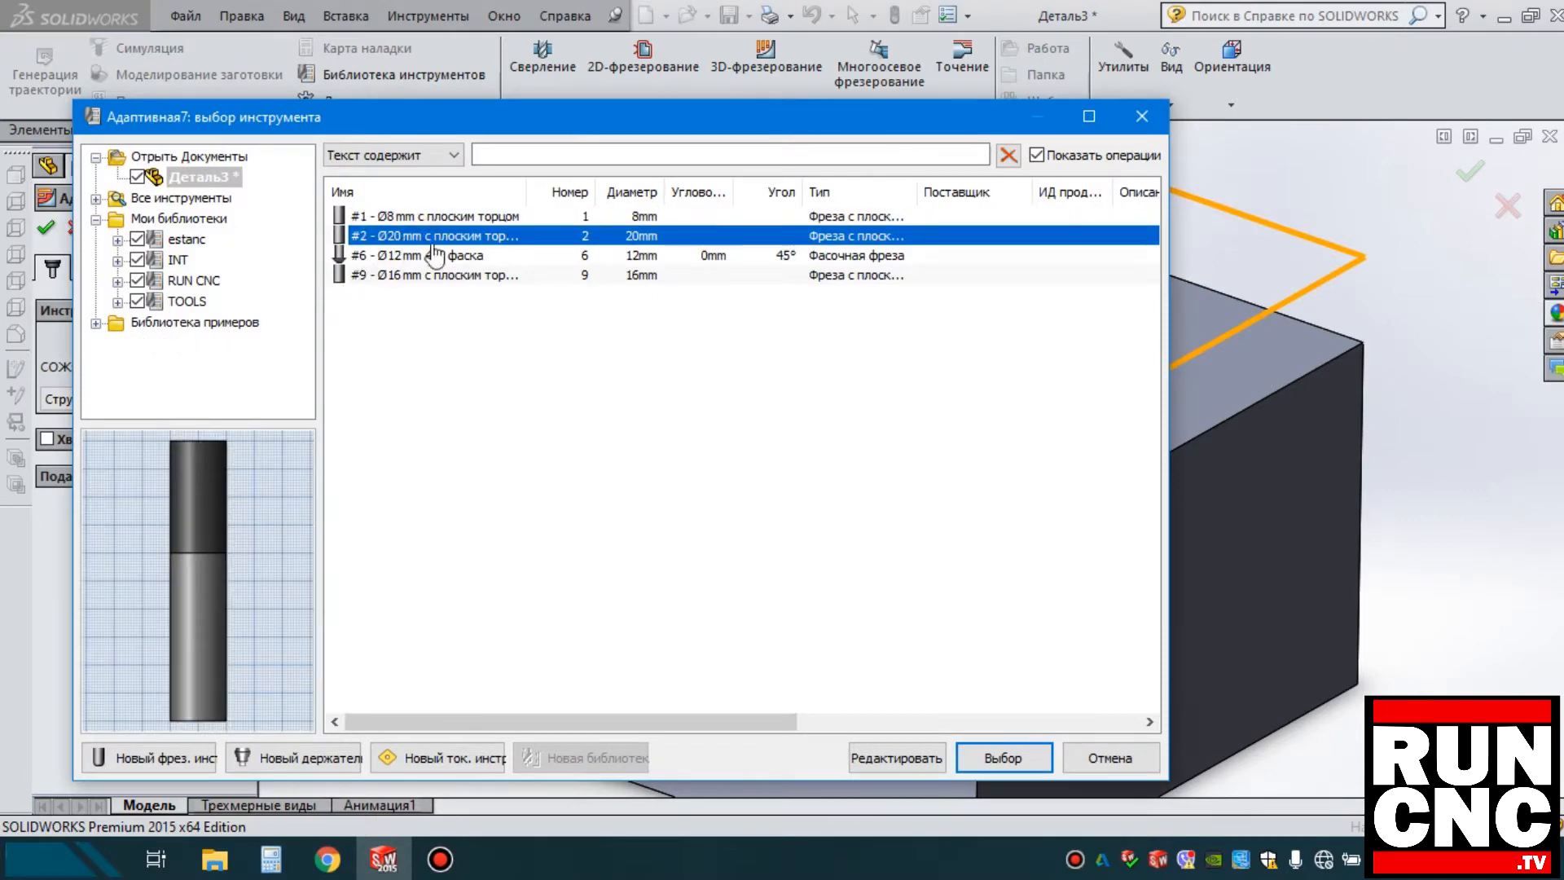
{"action": "left_click", "coordinate": [1003, 758]}
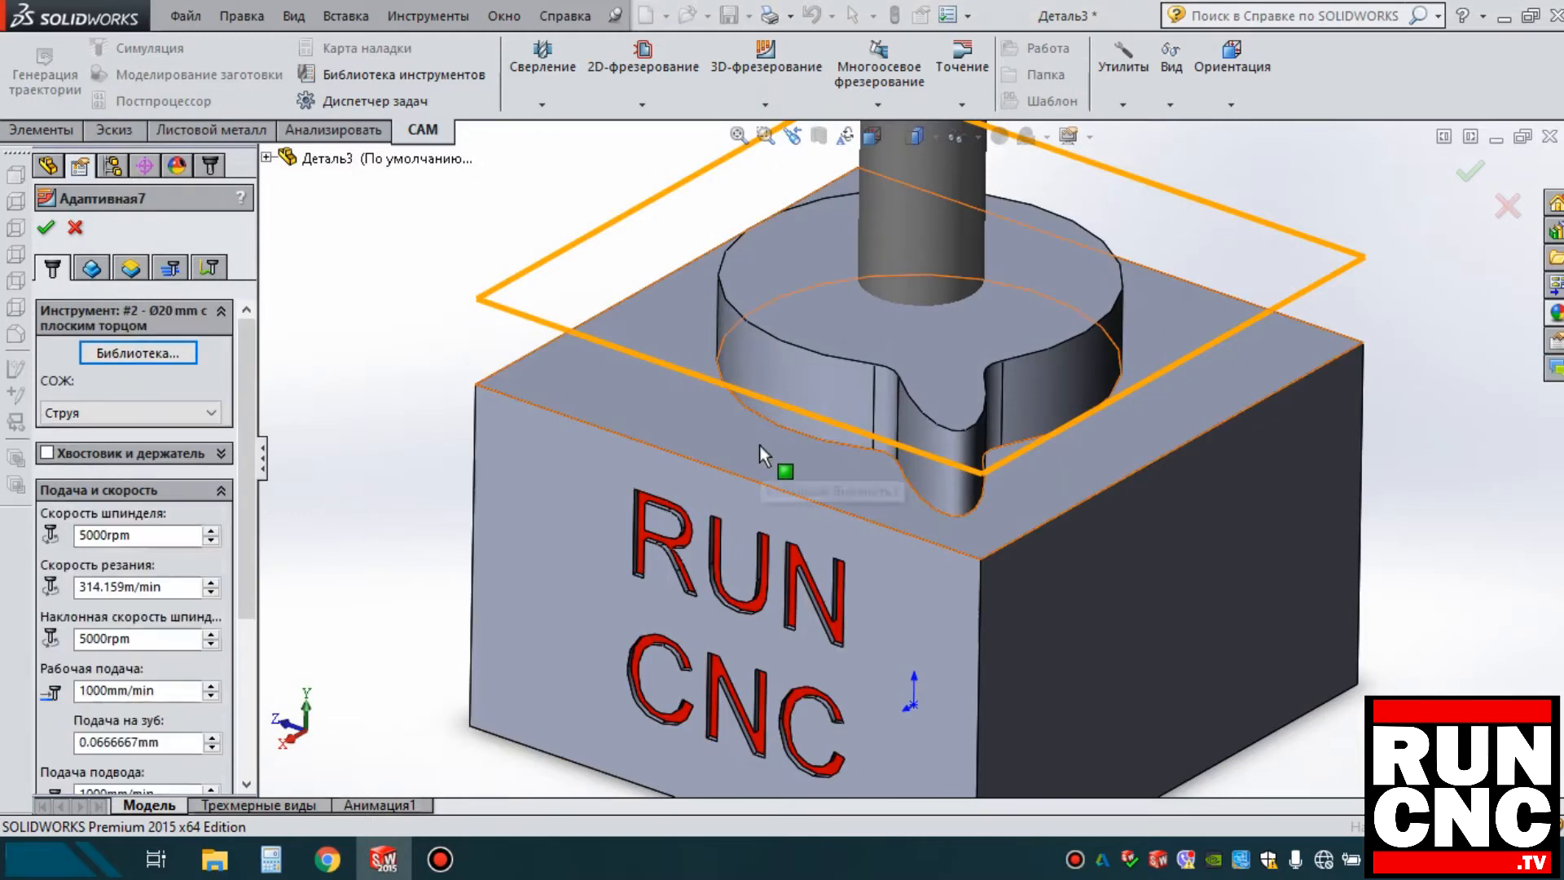
Set the adaptive clearing's optimal load to 2 mm, maximum stepdown to 20 mm and fine stepdown to 2 mm.
{"action": "left_click", "coordinate": [171, 267]}
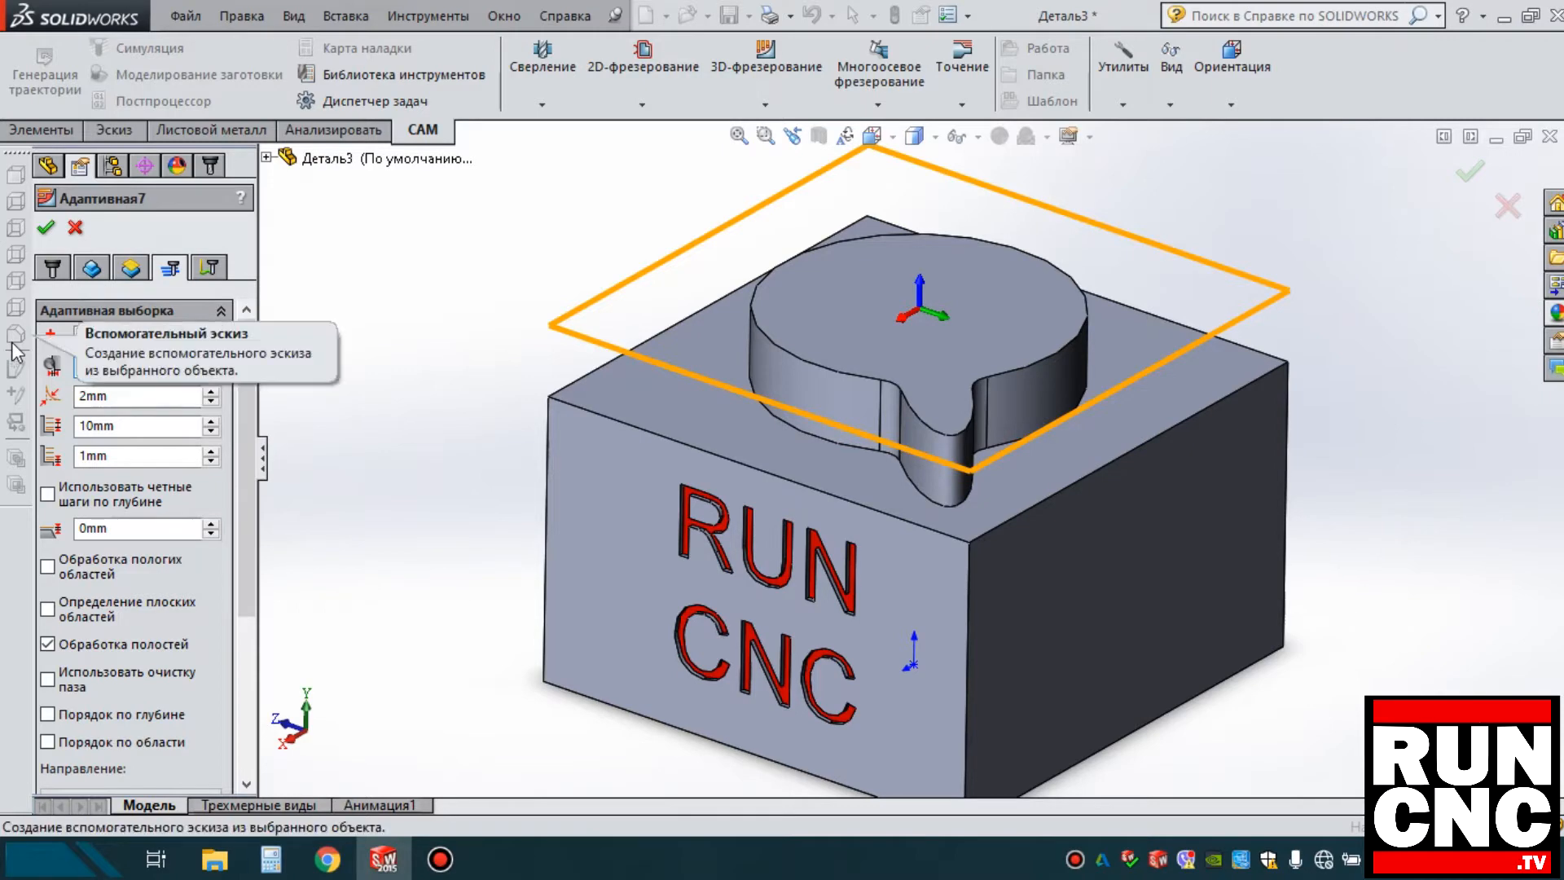
{"action": "double_click", "coordinate": [126, 366]}
{"action": "type", "text": "2"}
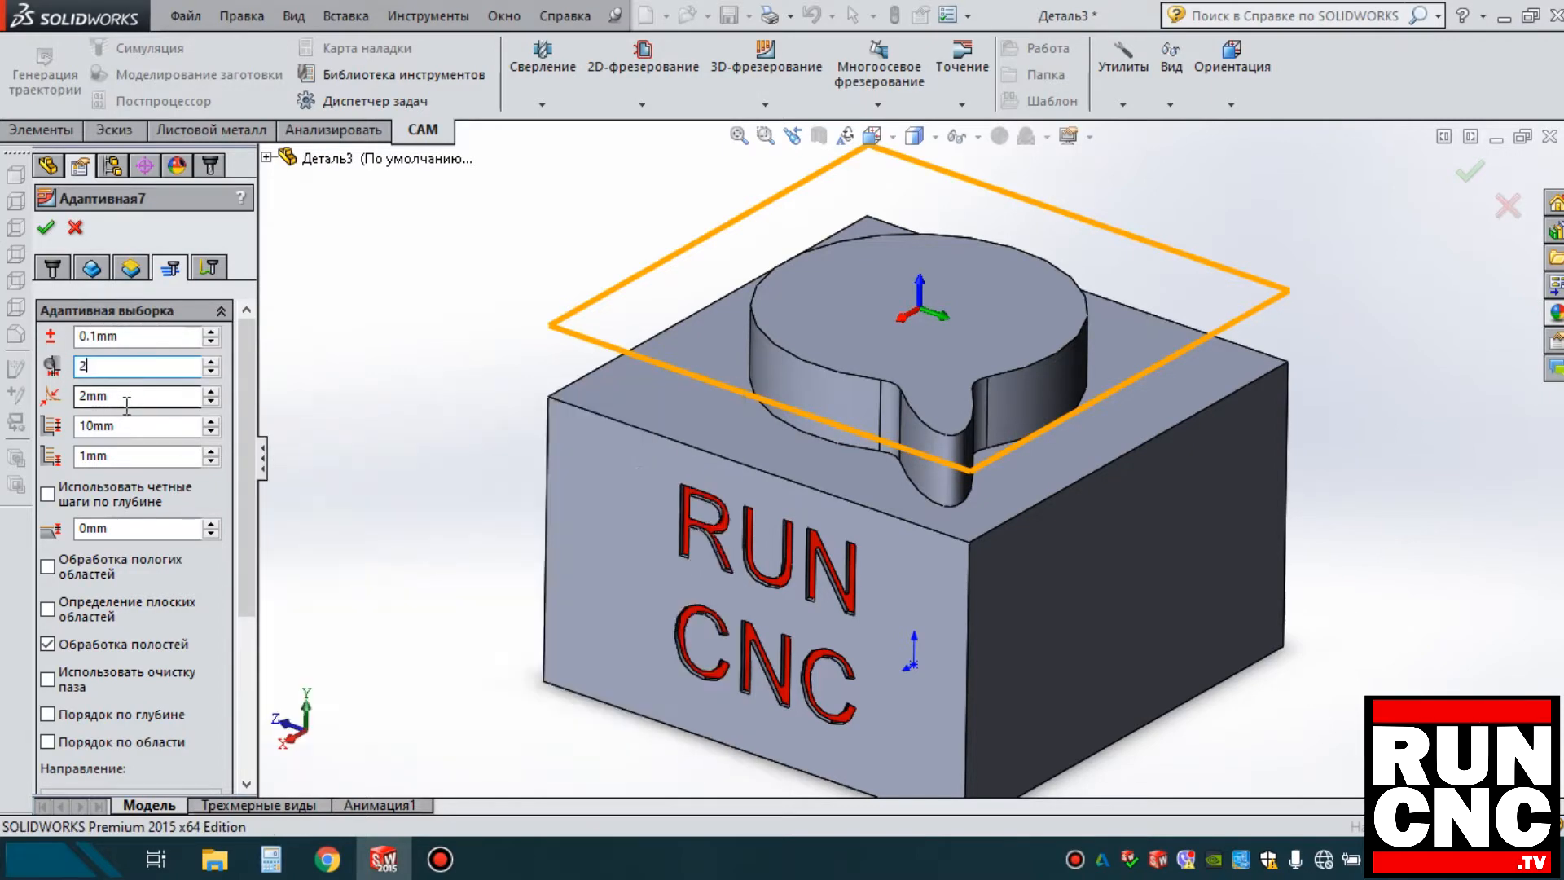
{"action": "key", "text": "Tab"}
{"action": "key", "text": "Tab"}
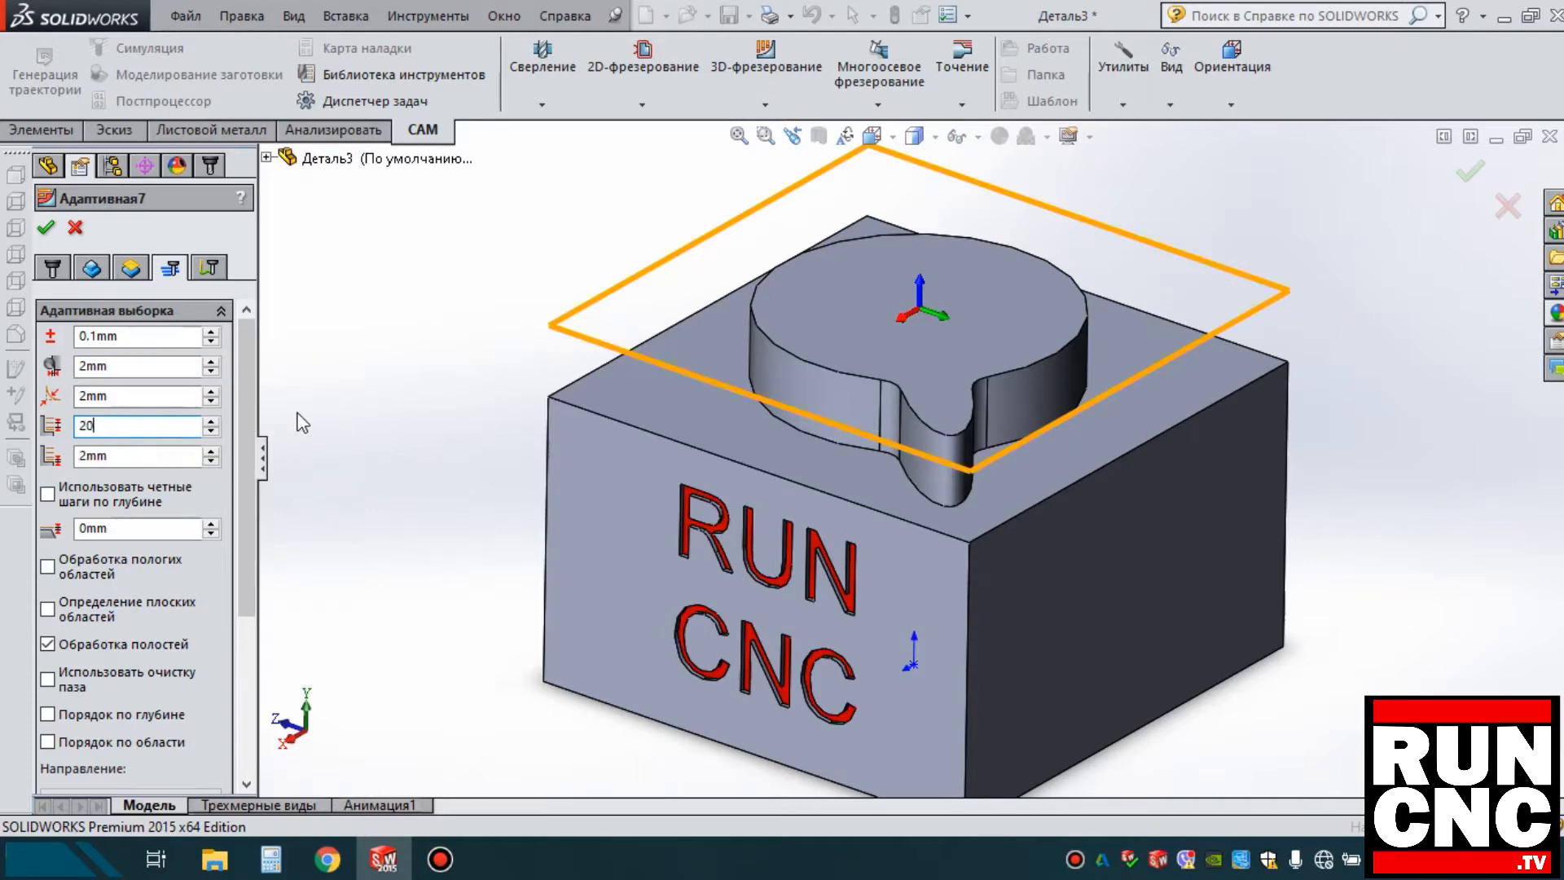
Set the radial stock to leave to 0.5 mm and the axial to 0.1 mm, and generate the adaptive toolpath.
{"action": "left_click_drag", "start_coordinate": [248, 446], "coordinate": [232, 638]}
{"action": "double_click", "coordinate": [97, 635]}
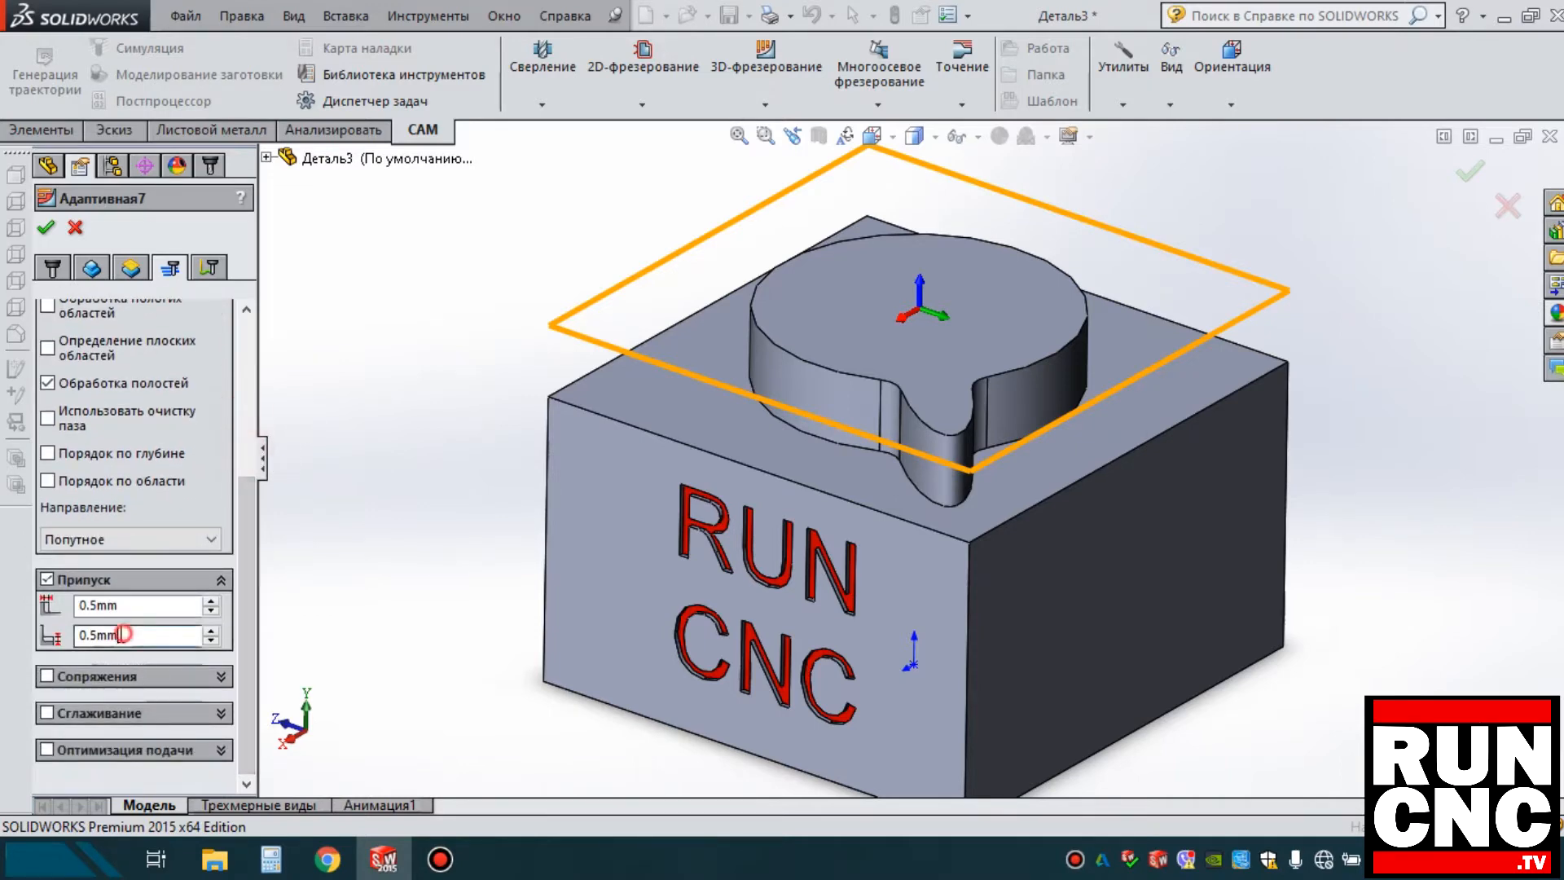
{"action": "type", "text": "0.1"}
{"action": "key", "text": "shift+Tab"}
{"action": "type", "text": "0."}
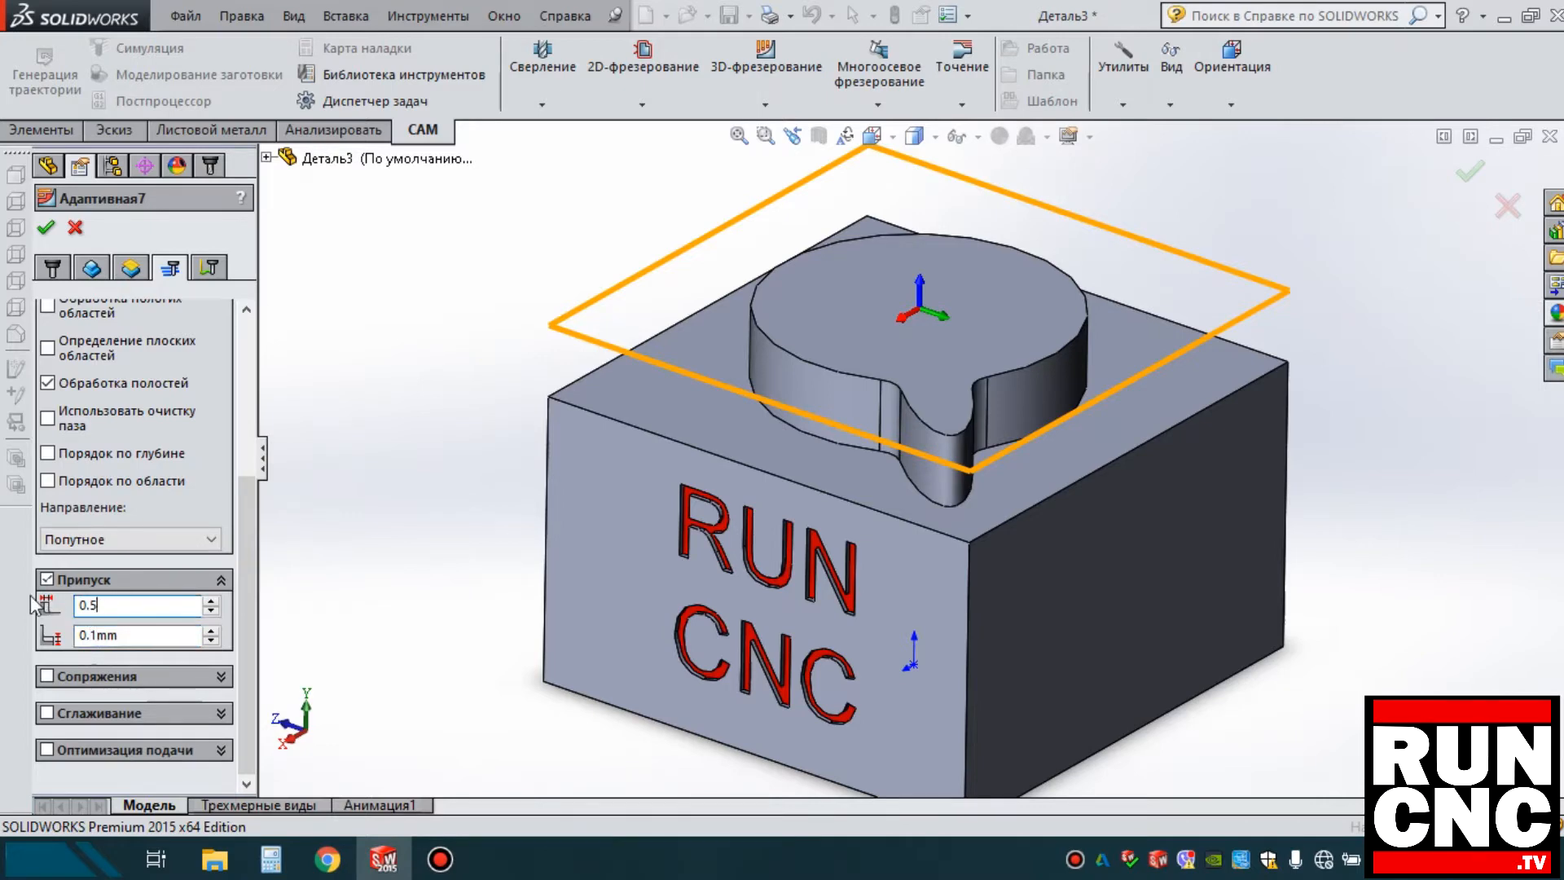
{"action": "left_click", "coordinate": [42, 228]}
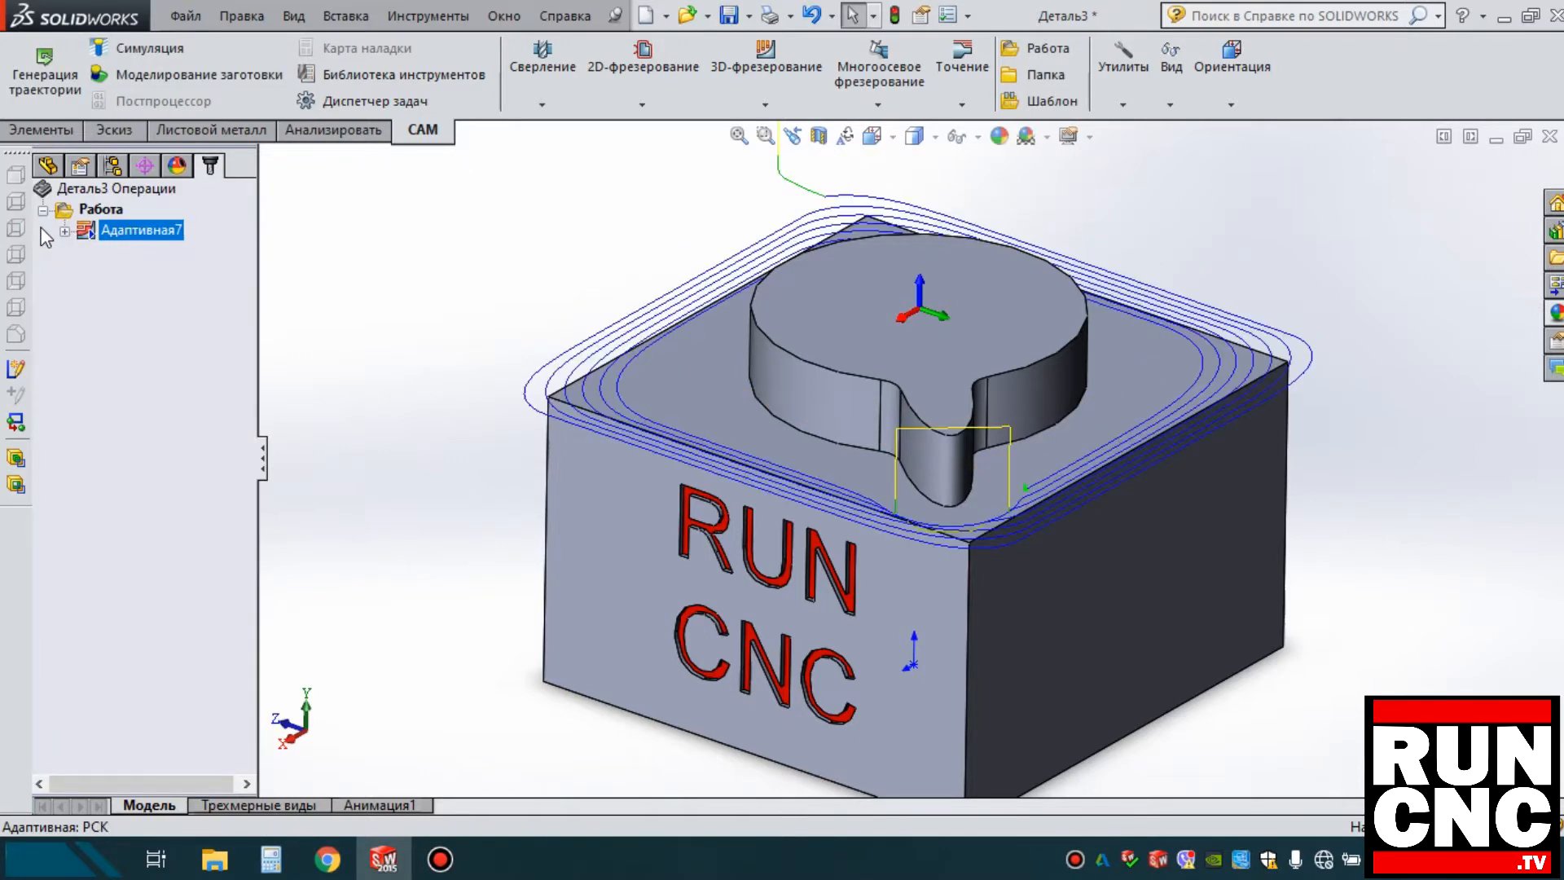
Measure the radius of the fillet edge between the round boss and its pointed lobe.
{"action": "scroll", "coordinate": [882, 432], "scroll_direction": "up", "scroll_amount": 2}
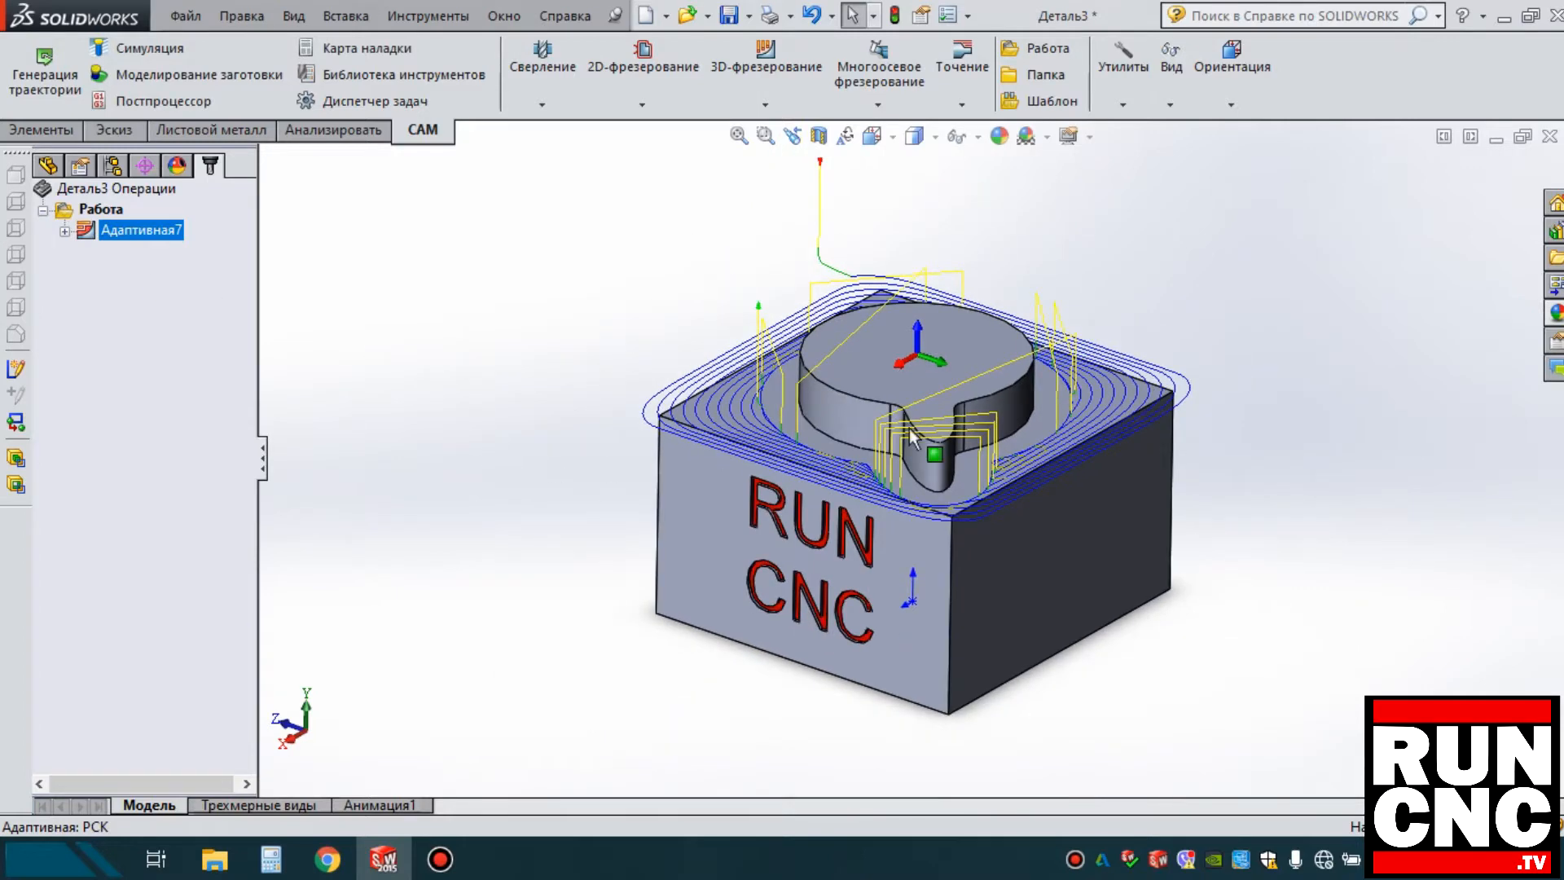
{"action": "scroll", "coordinate": [881, 431], "scroll_direction": "down", "scroll_amount": 4}
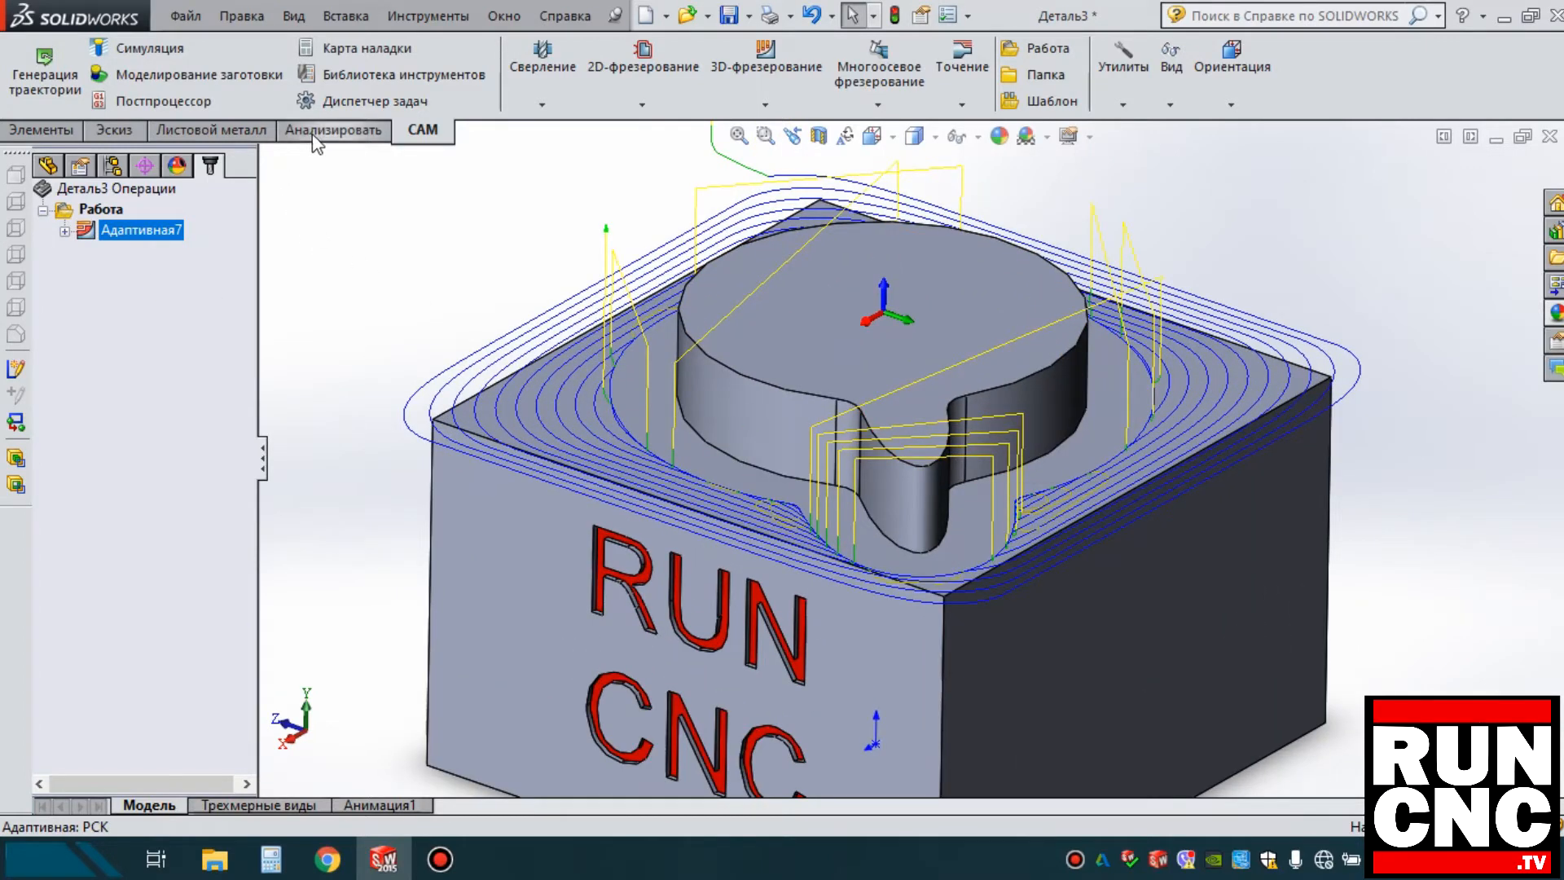
{"action": "left_click", "coordinate": [318, 132]}
{"action": "left_click", "coordinate": [160, 72]}
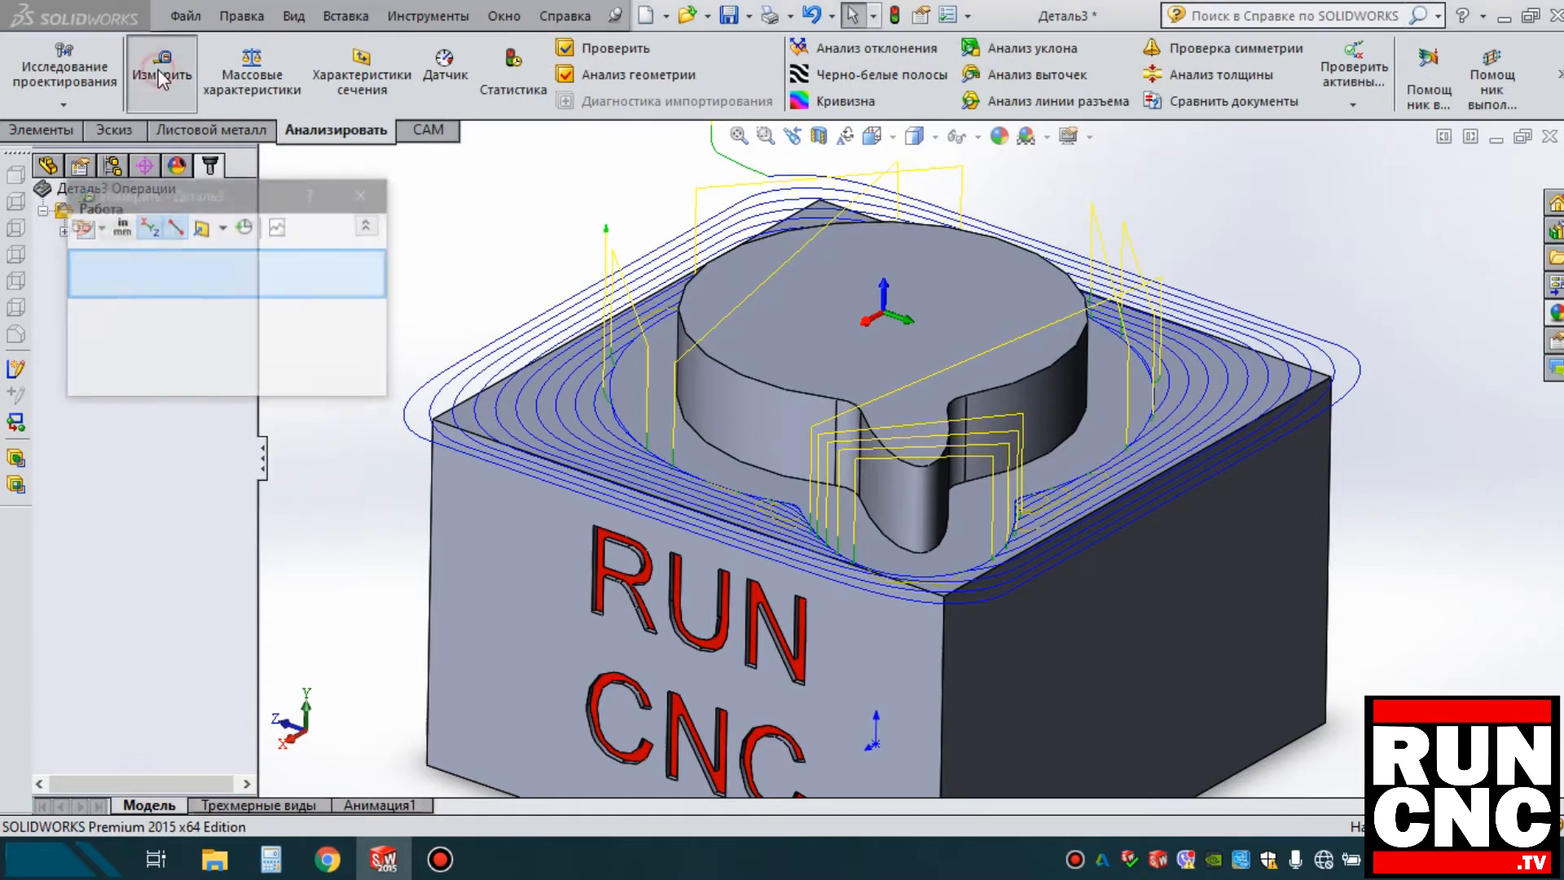
{"action": "scroll", "coordinate": [872, 424], "scroll_direction": "down", "scroll_amount": 6}
{"action": "left_click", "coordinate": [860, 378]}
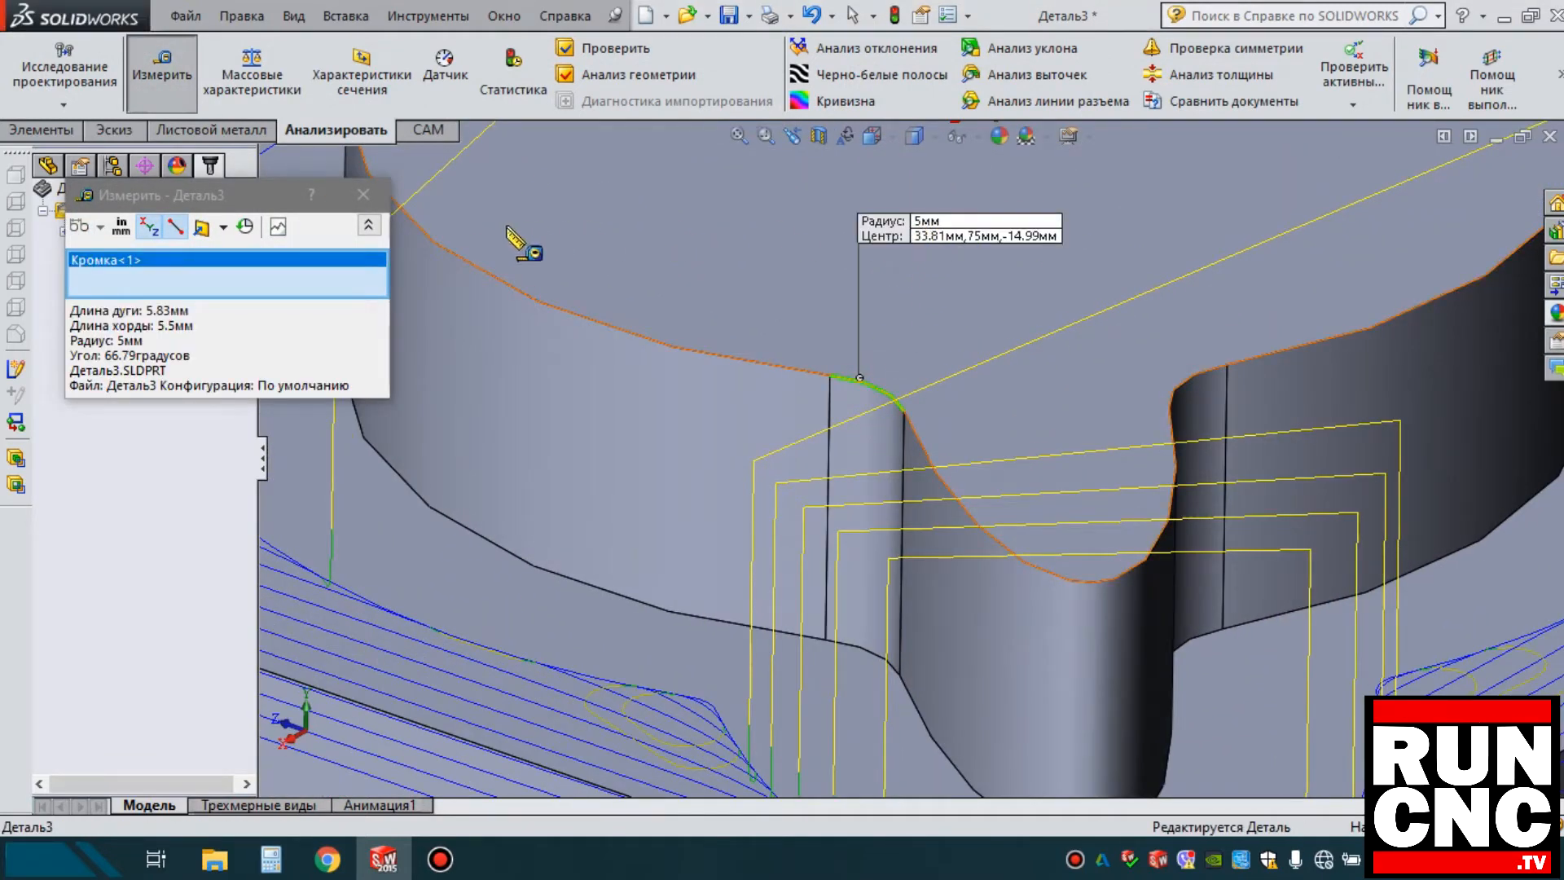
{"action": "left_click", "coordinate": [368, 197]}
Check the tool used by the adaptive operation and look over the boss's fillet area.
{"action": "left_click", "coordinate": [141, 229]}
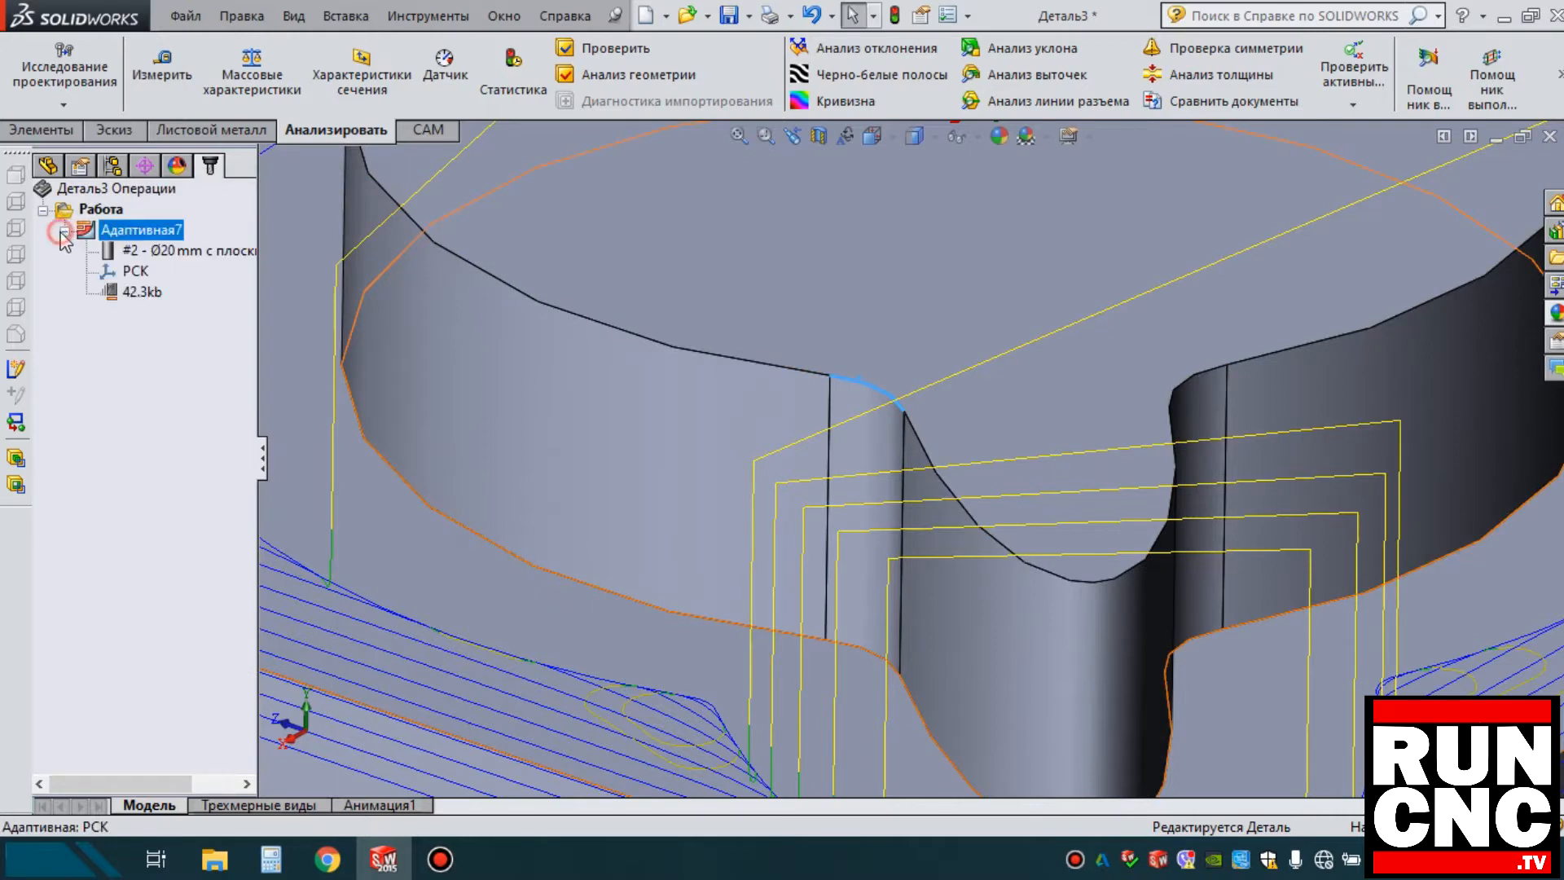
{"action": "left_click", "coordinate": [192, 339]}
{"action": "left_click", "coordinate": [64, 231]}
{"action": "scroll", "coordinate": [527, 316], "scroll_direction": "up", "scroll_amount": 8}
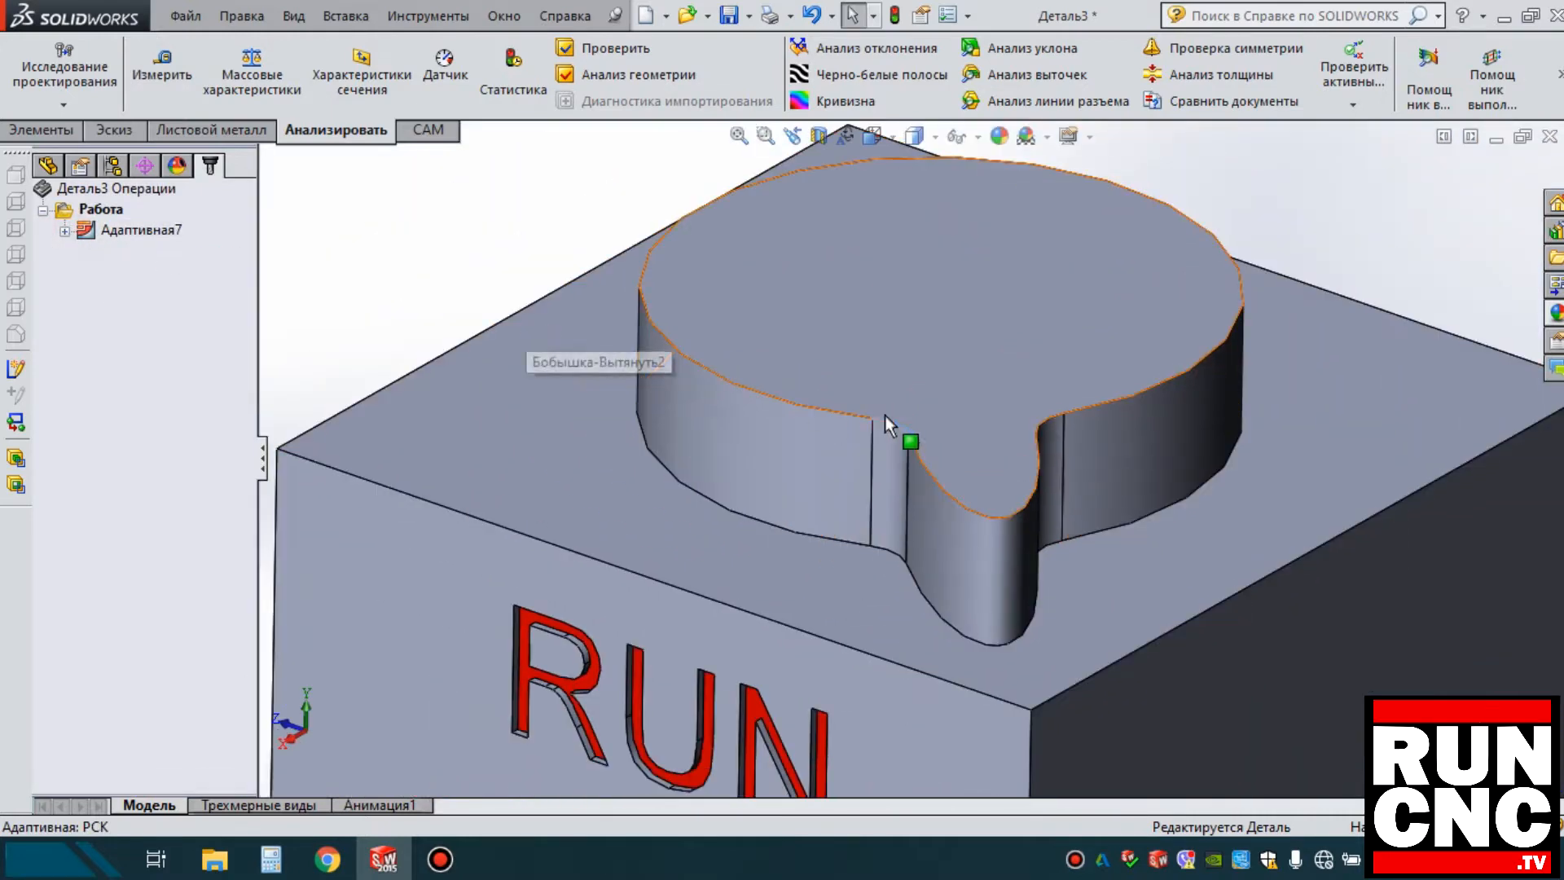
{"action": "scroll", "coordinate": [984, 554], "scroll_direction": "up", "scroll_amount": 2}
{"action": "scroll", "coordinate": [994, 623], "scroll_direction": "down", "scroll_amount": 2}
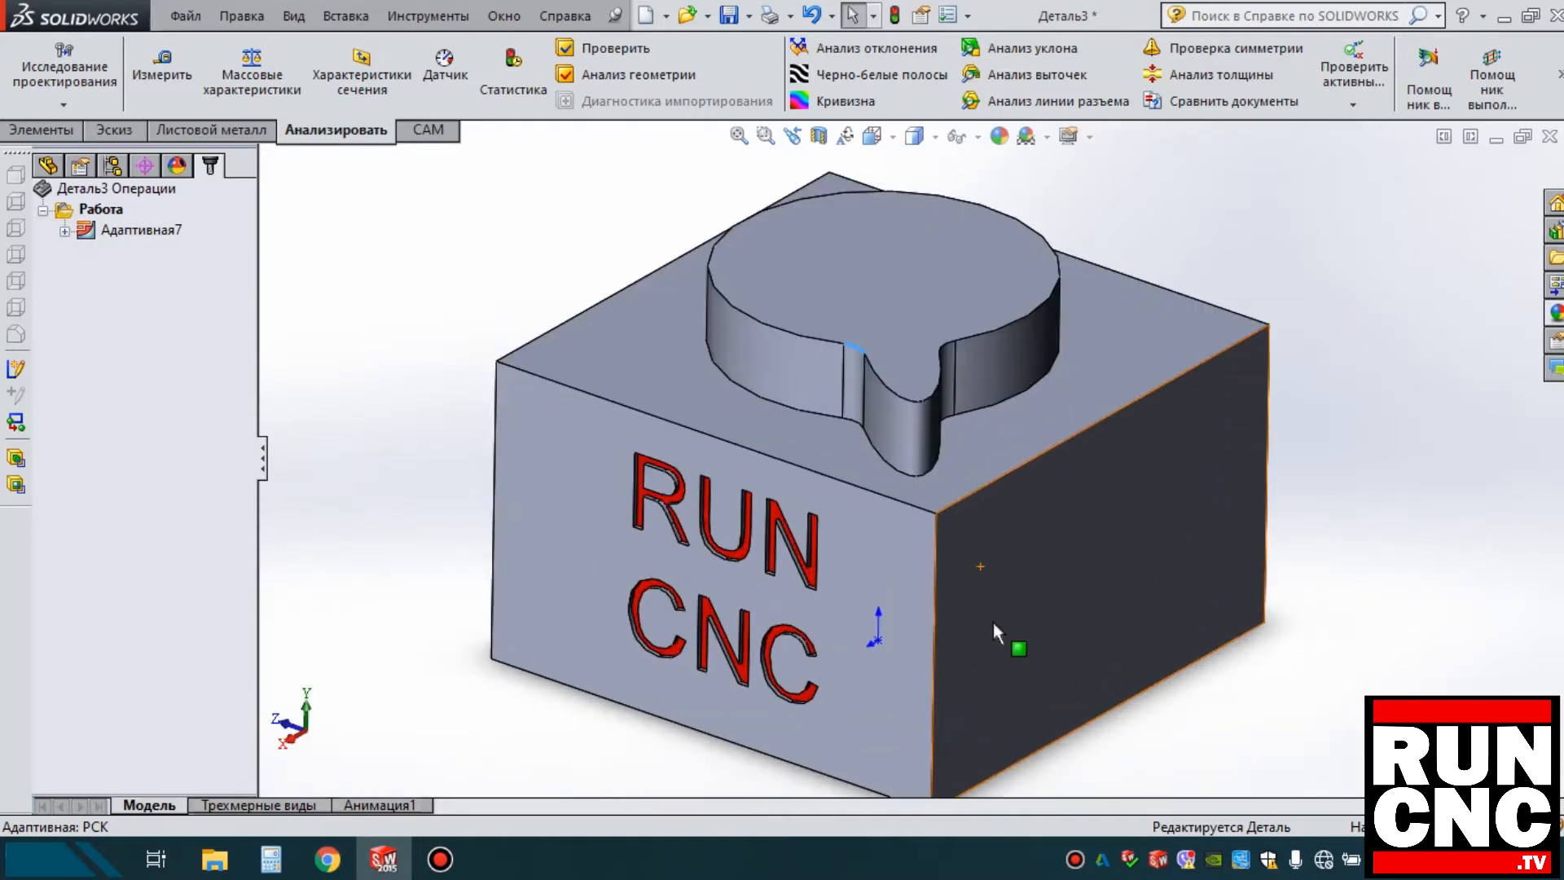
Run the stock simulation of the adaptive clearing operation, adjusting the playback speed as it runs.
{"action": "left_click", "coordinate": [178, 229]}
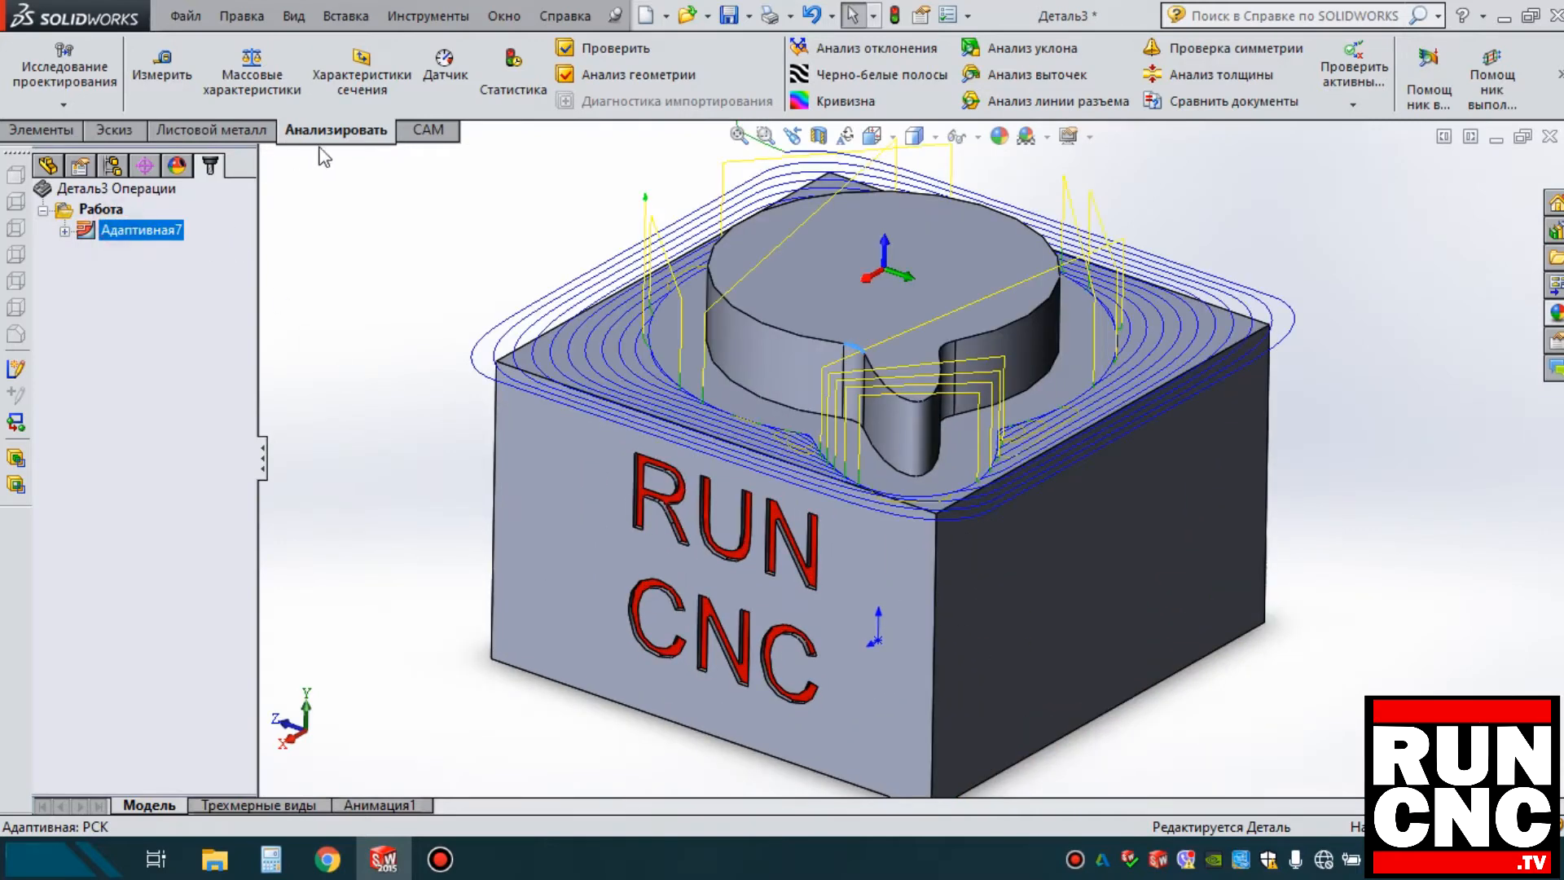
{"action": "left_click", "coordinate": [421, 133]}
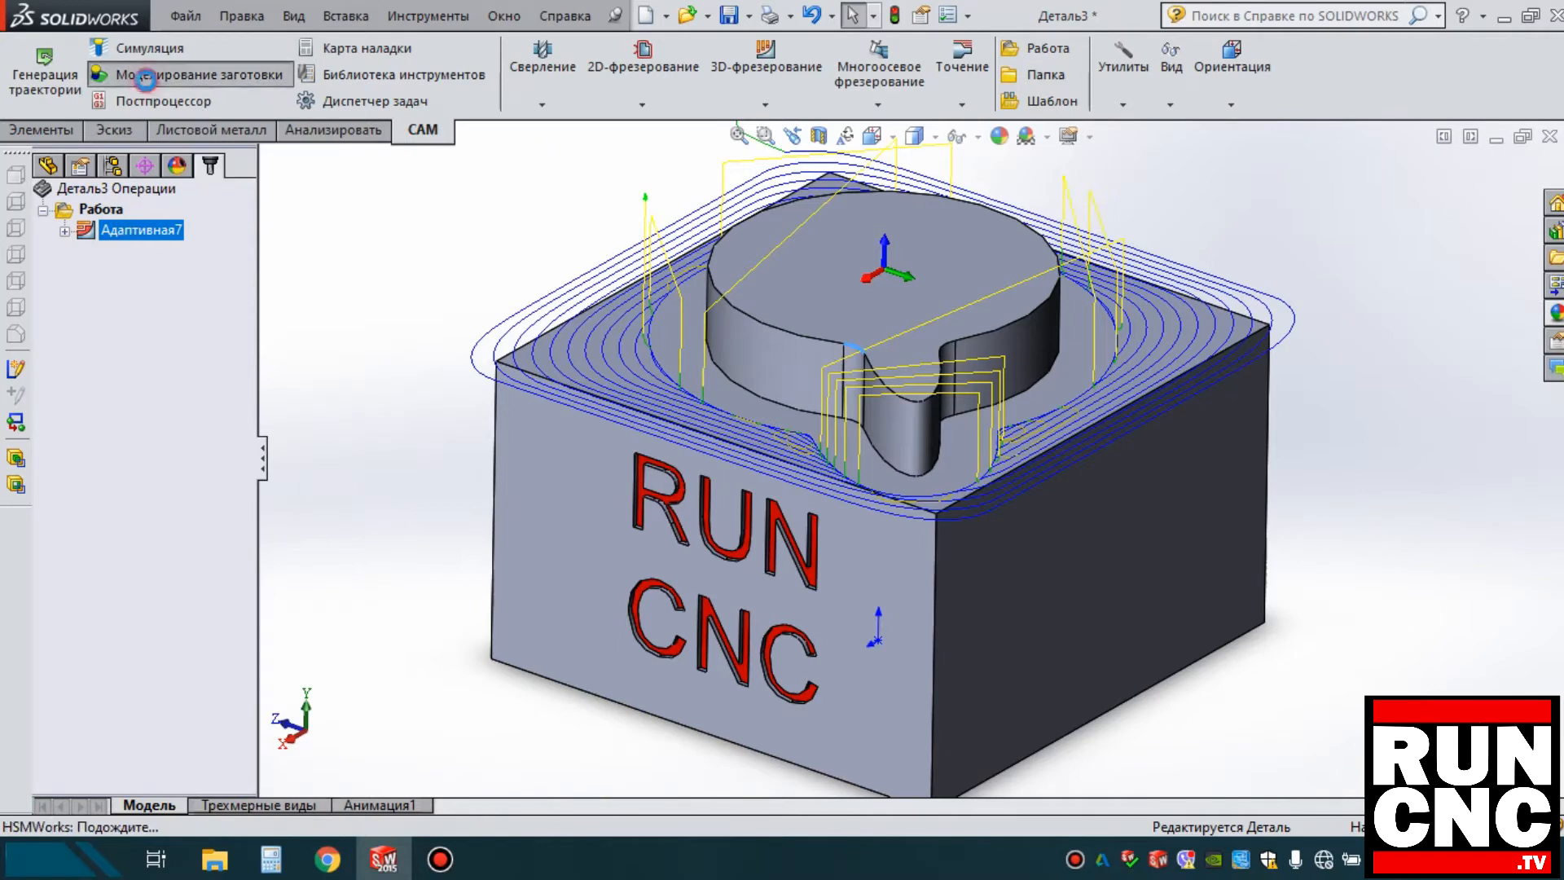
{"action": "left_click", "coordinate": [122, 74]}
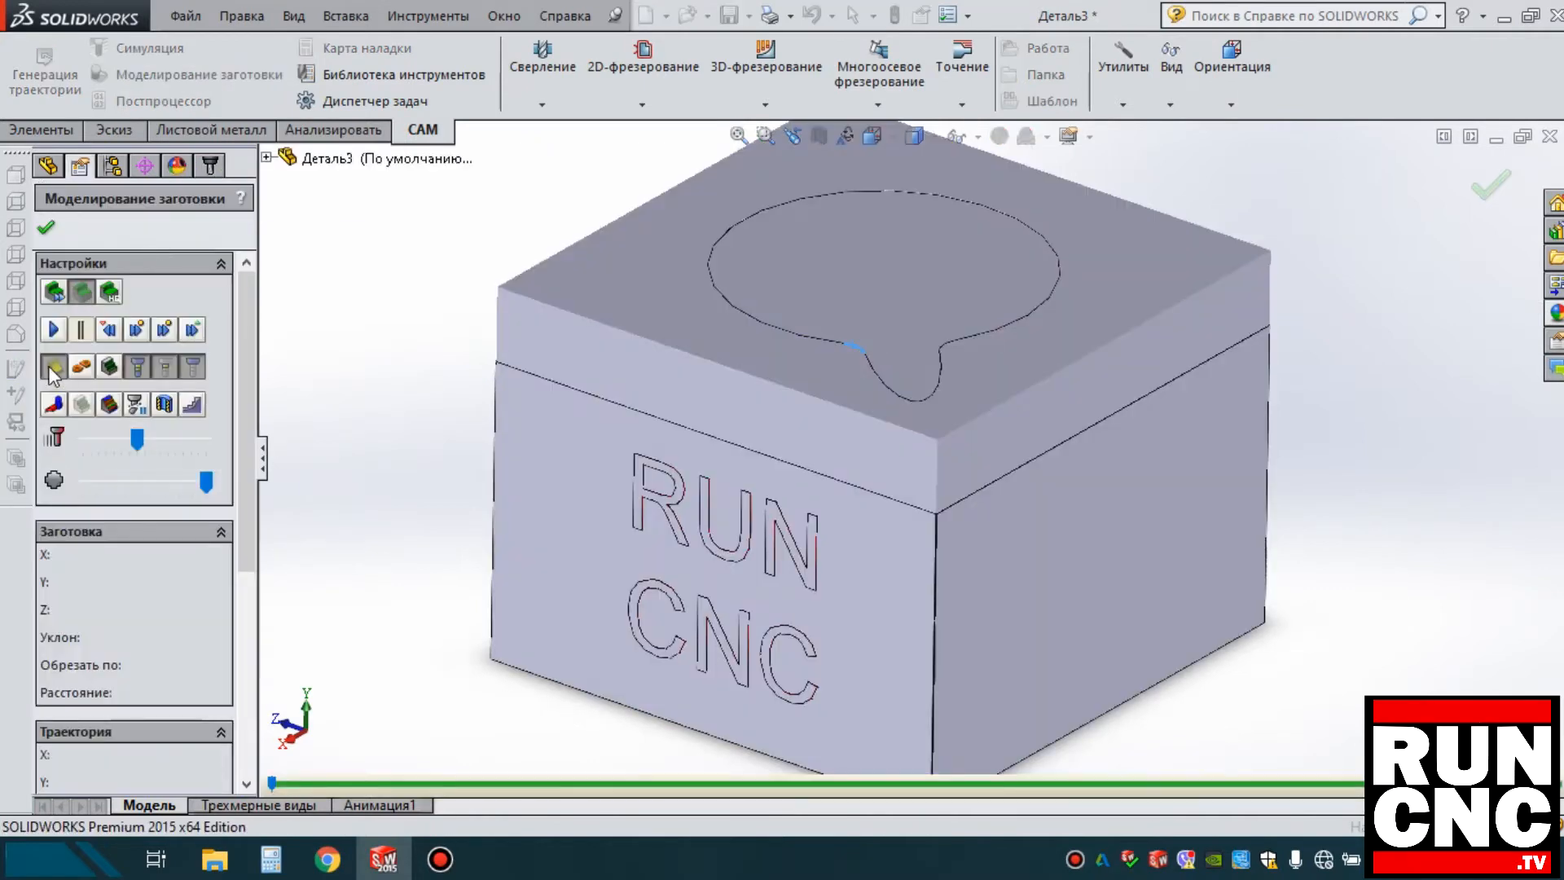
{"action": "left_click_drag", "start_coordinate": [142, 440], "coordinate": [112, 440]}
{"action": "left_click", "coordinate": [54, 329]}
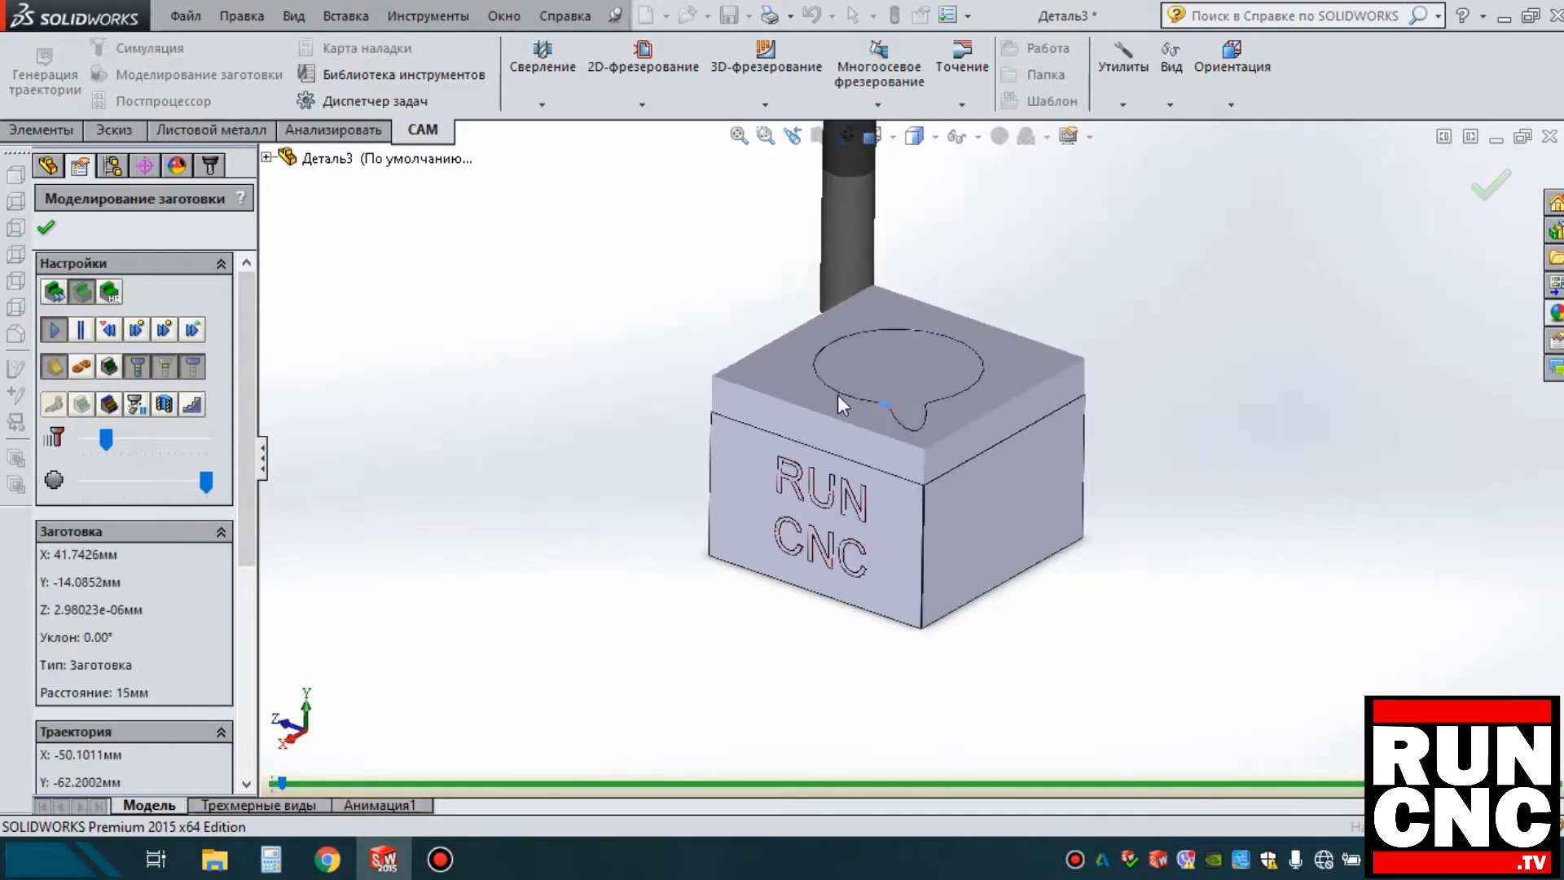
{"action": "left_click_drag", "start_coordinate": [106, 439], "coordinate": [130, 440]}
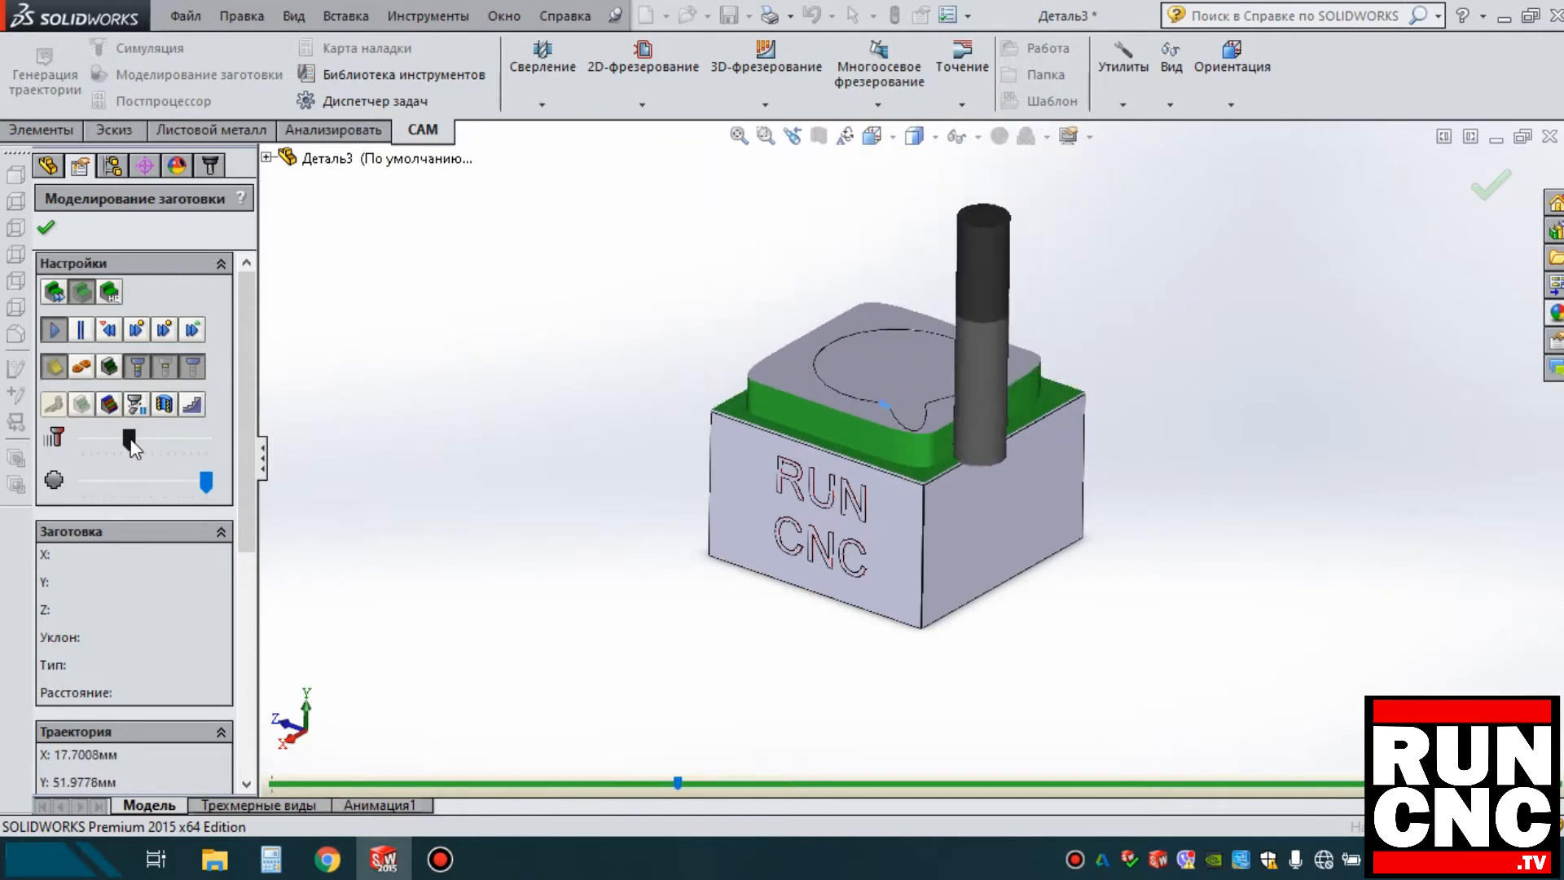
{"action": "left_click_drag", "start_coordinate": [139, 438], "coordinate": [141, 438]}
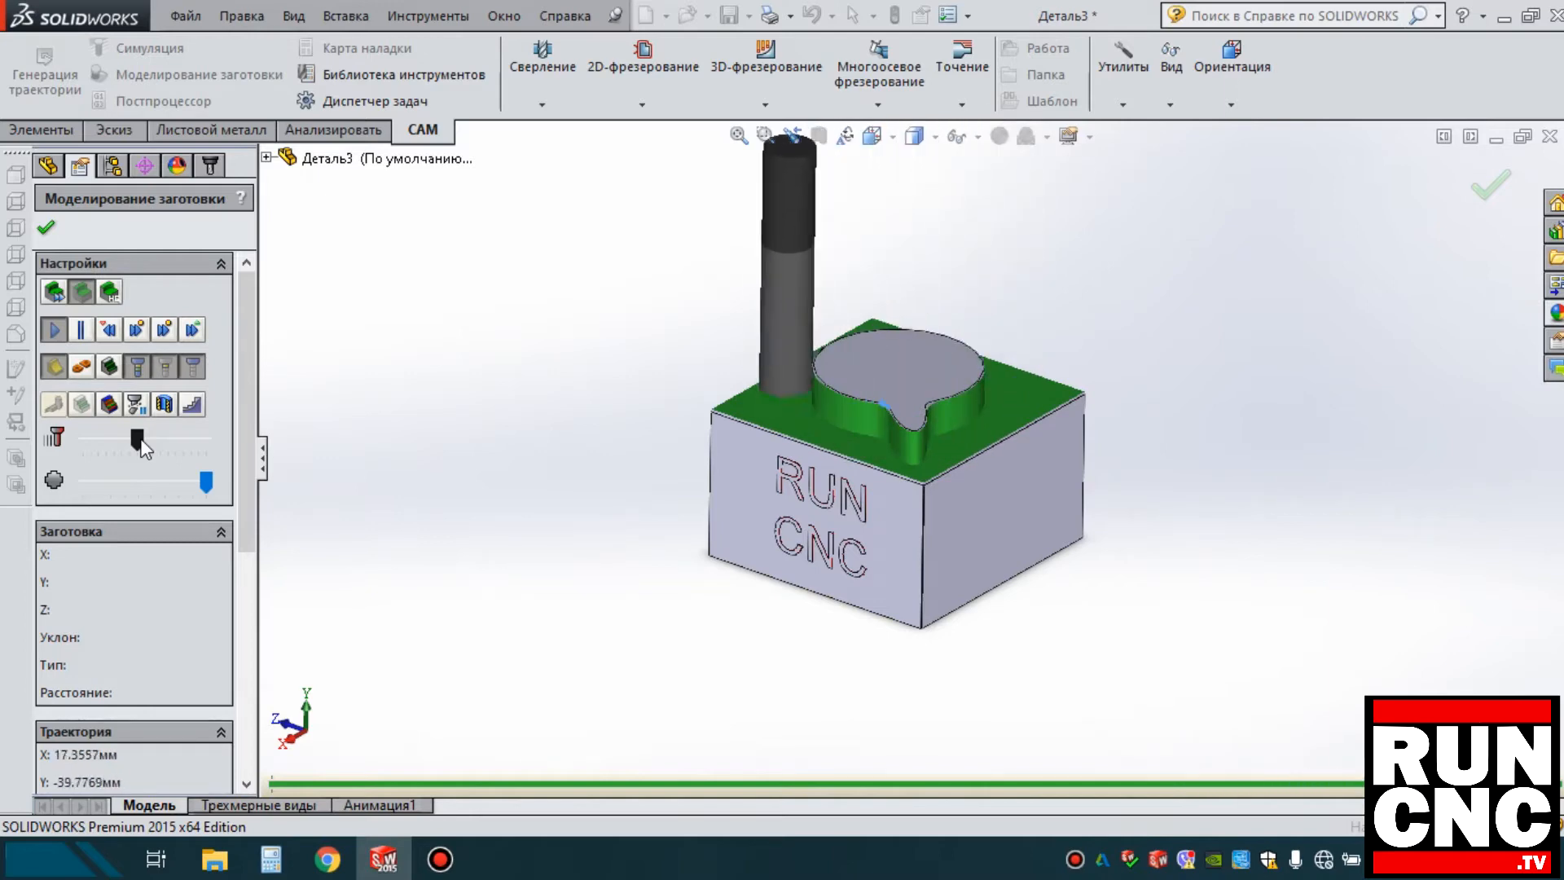
Examine the material remaining in the boss's fillets on the simulated stock, and close the simulation.
{"action": "scroll", "coordinate": [917, 410], "scroll_direction": "down", "scroll_amount": 10}
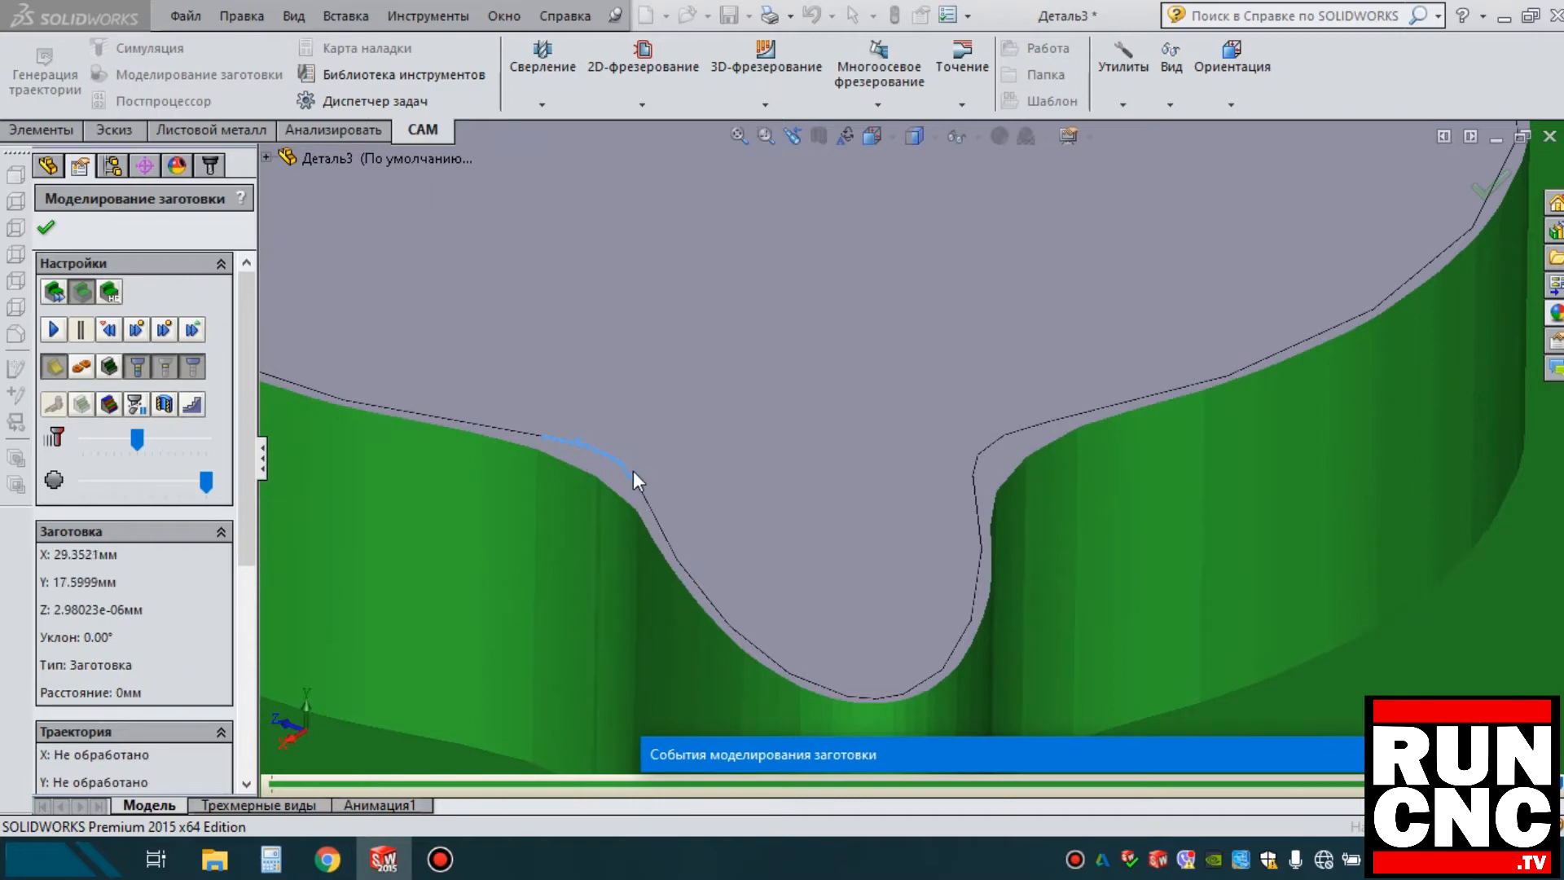
{"action": "scroll", "coordinate": [955, 440], "scroll_direction": "up", "scroll_amount": 10}
{"action": "mouse_move", "coordinate": [954, 435]}
{"action": "middle_mouse_down"}
{"action": "mouse_move", "coordinate": [880, 408]}
{"action": "mouse_move", "coordinate": [974, 489]}
{"action": "mouse_move", "coordinate": [957, 484]}
{"action": "mouse_move", "coordinate": [977, 456]}
{"action": "middle_mouse_up"}
{"action": "scroll", "coordinate": [974, 488], "scroll_direction": "down", "scroll_amount": 10}
{"action": "scroll", "coordinate": [960, 478], "scroll_direction": "up", "scroll_amount": 10}
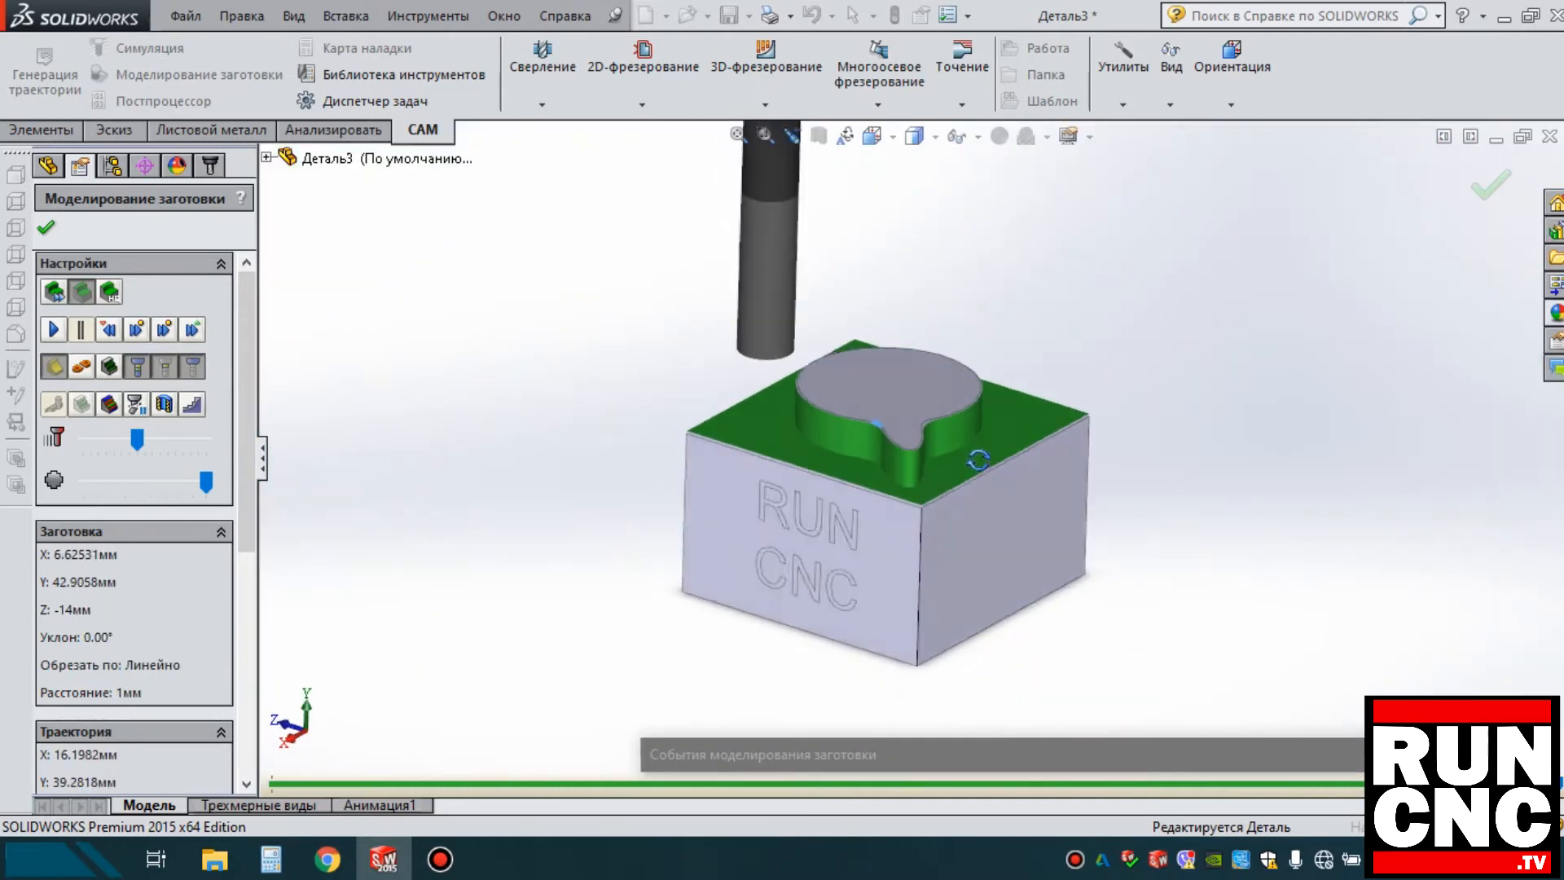
{"action": "left_click", "coordinate": [43, 227]}
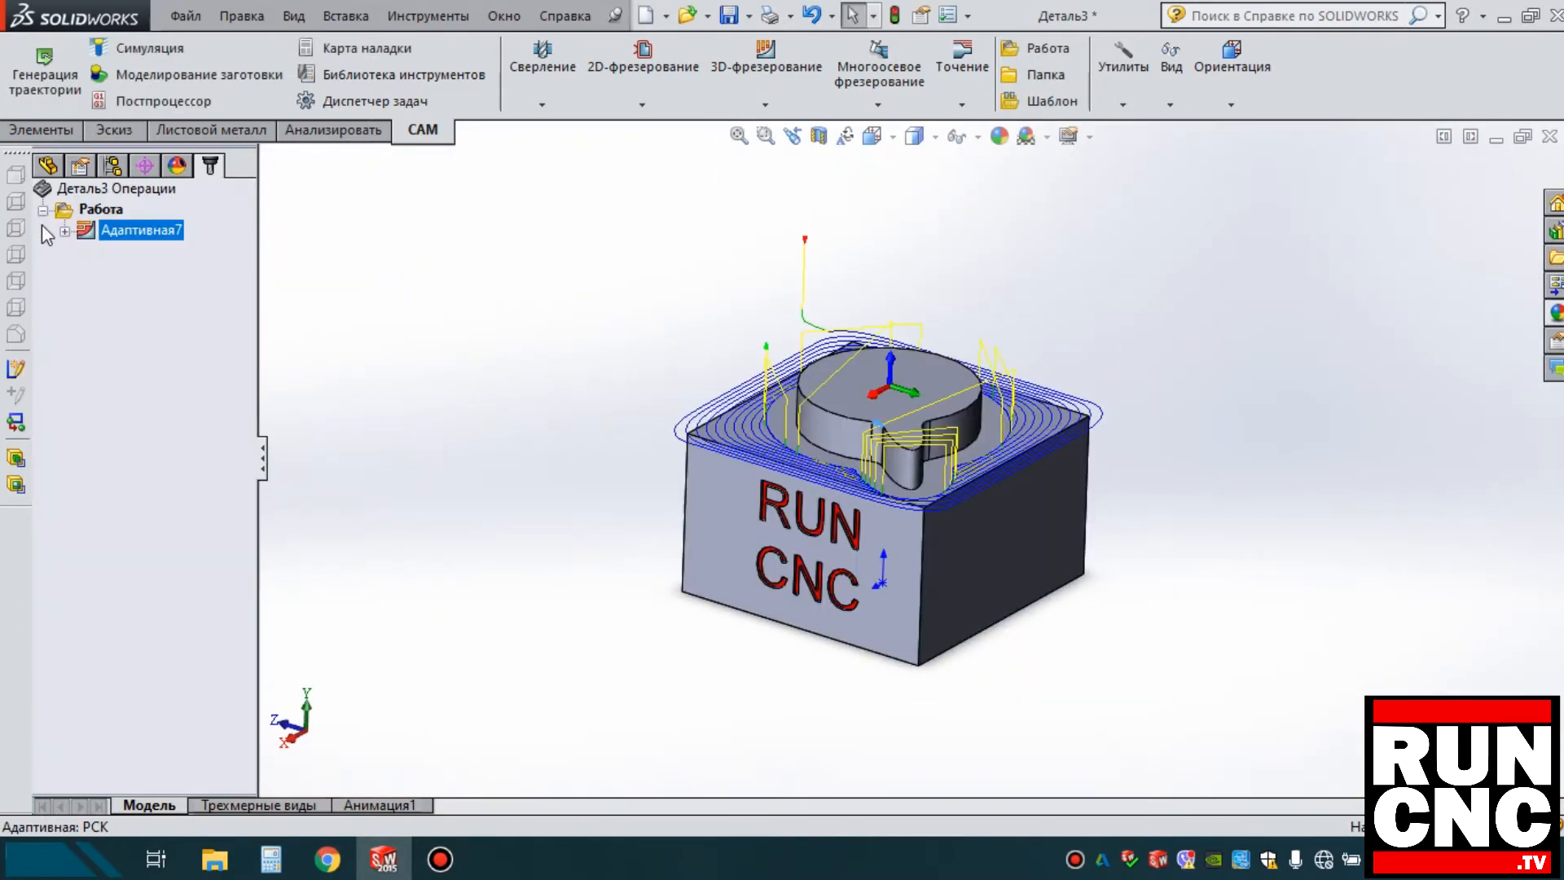
Create a second 3D adaptive clearing operation with tool #1, the Ø8 mm flat end mill, and open its geometry settings.
{"action": "scroll", "coordinate": [881, 474], "scroll_direction": "down", "scroll_amount": 3}
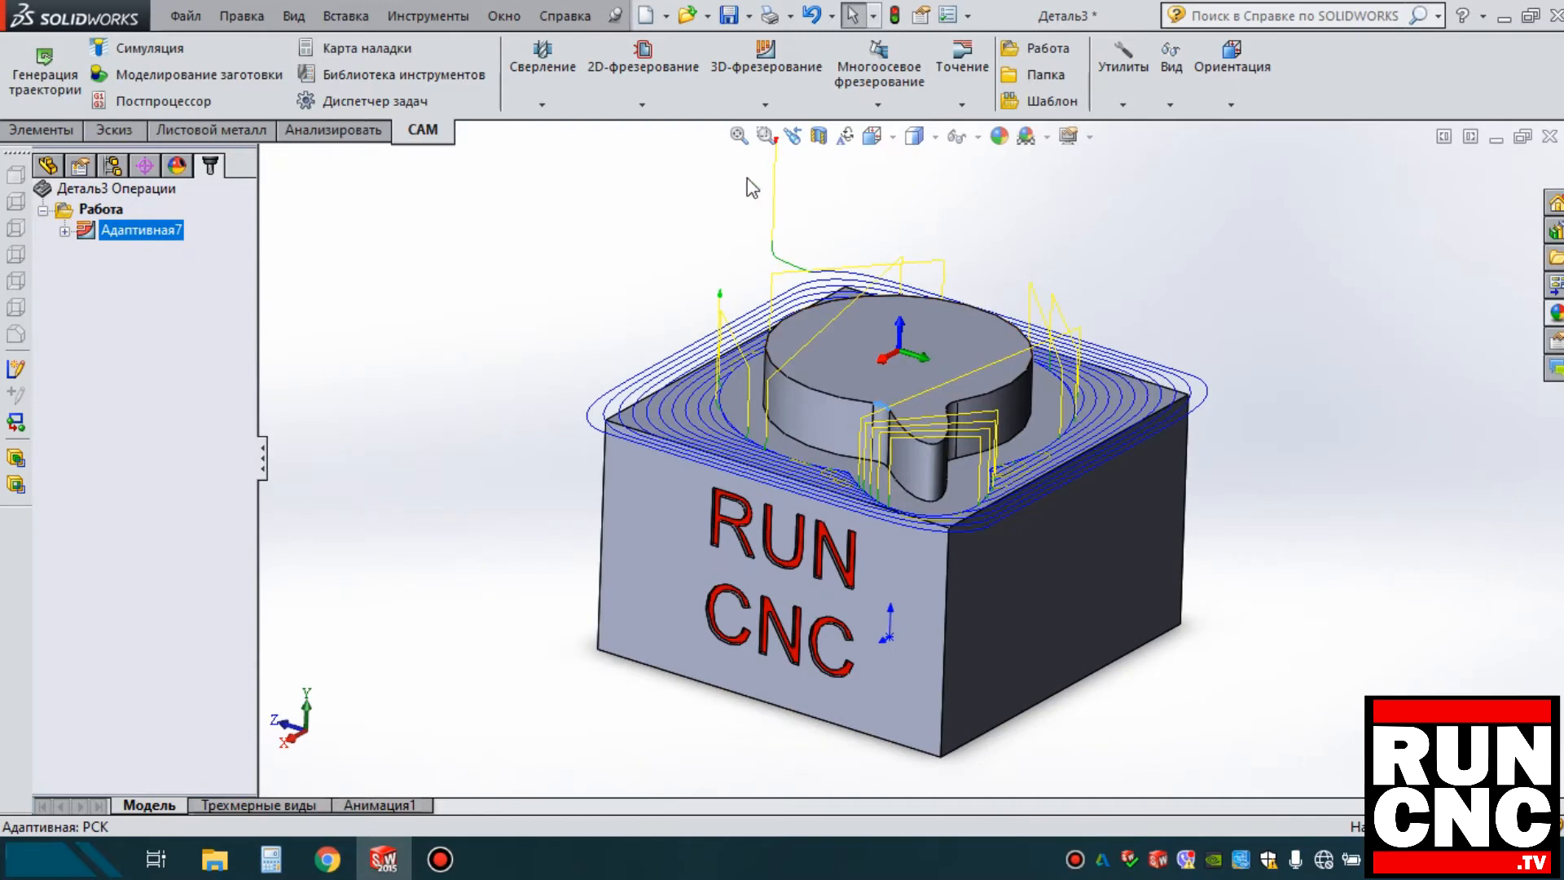
{"action": "left_click", "coordinate": [774, 51]}
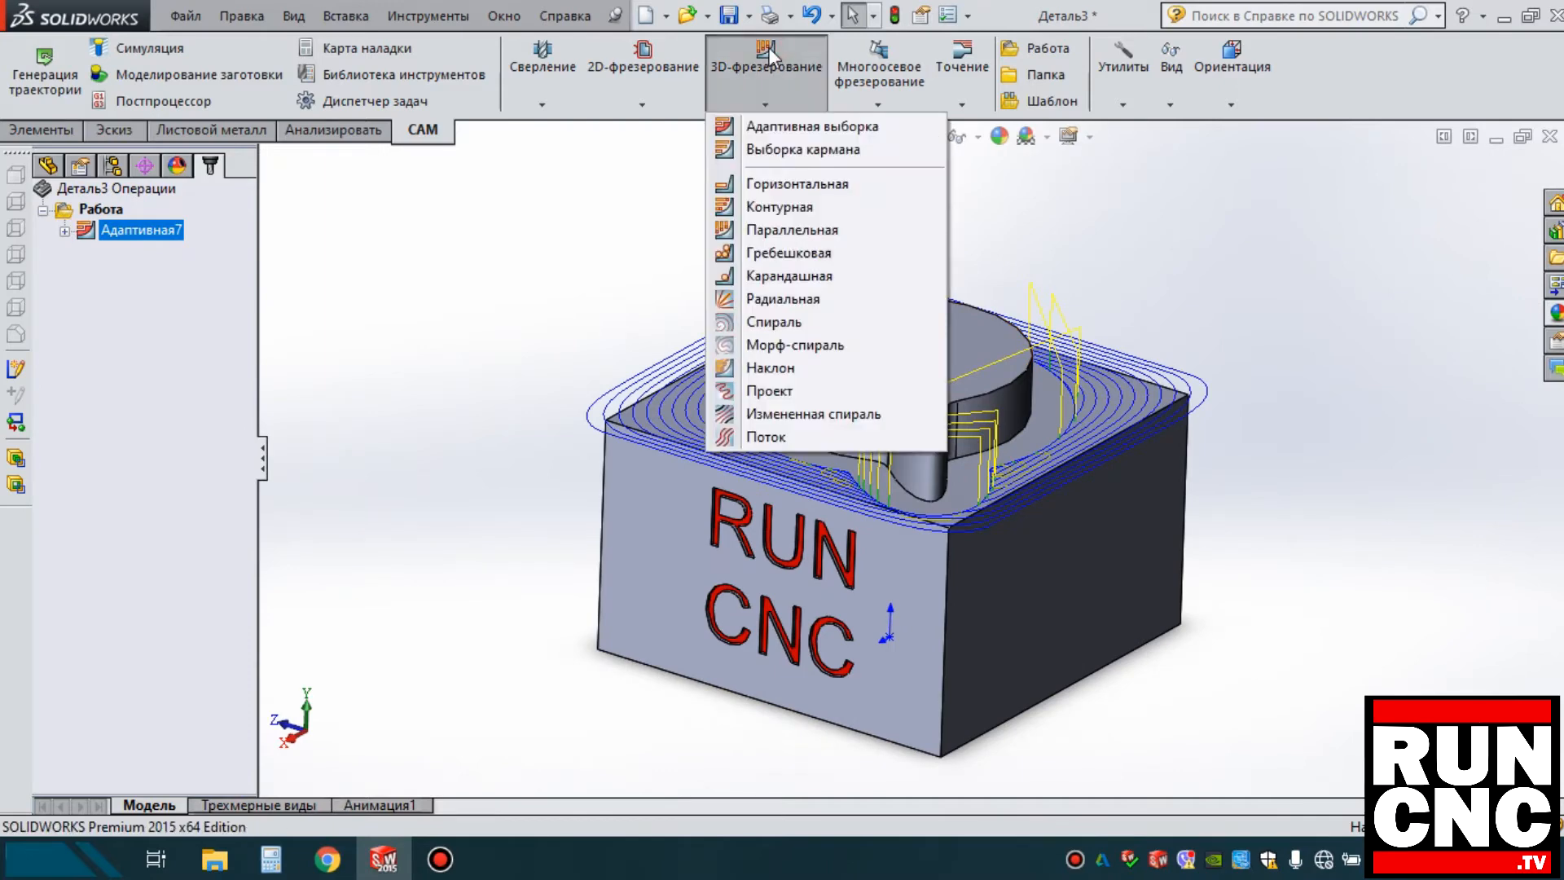
{"action": "left_click", "coordinate": [793, 127]}
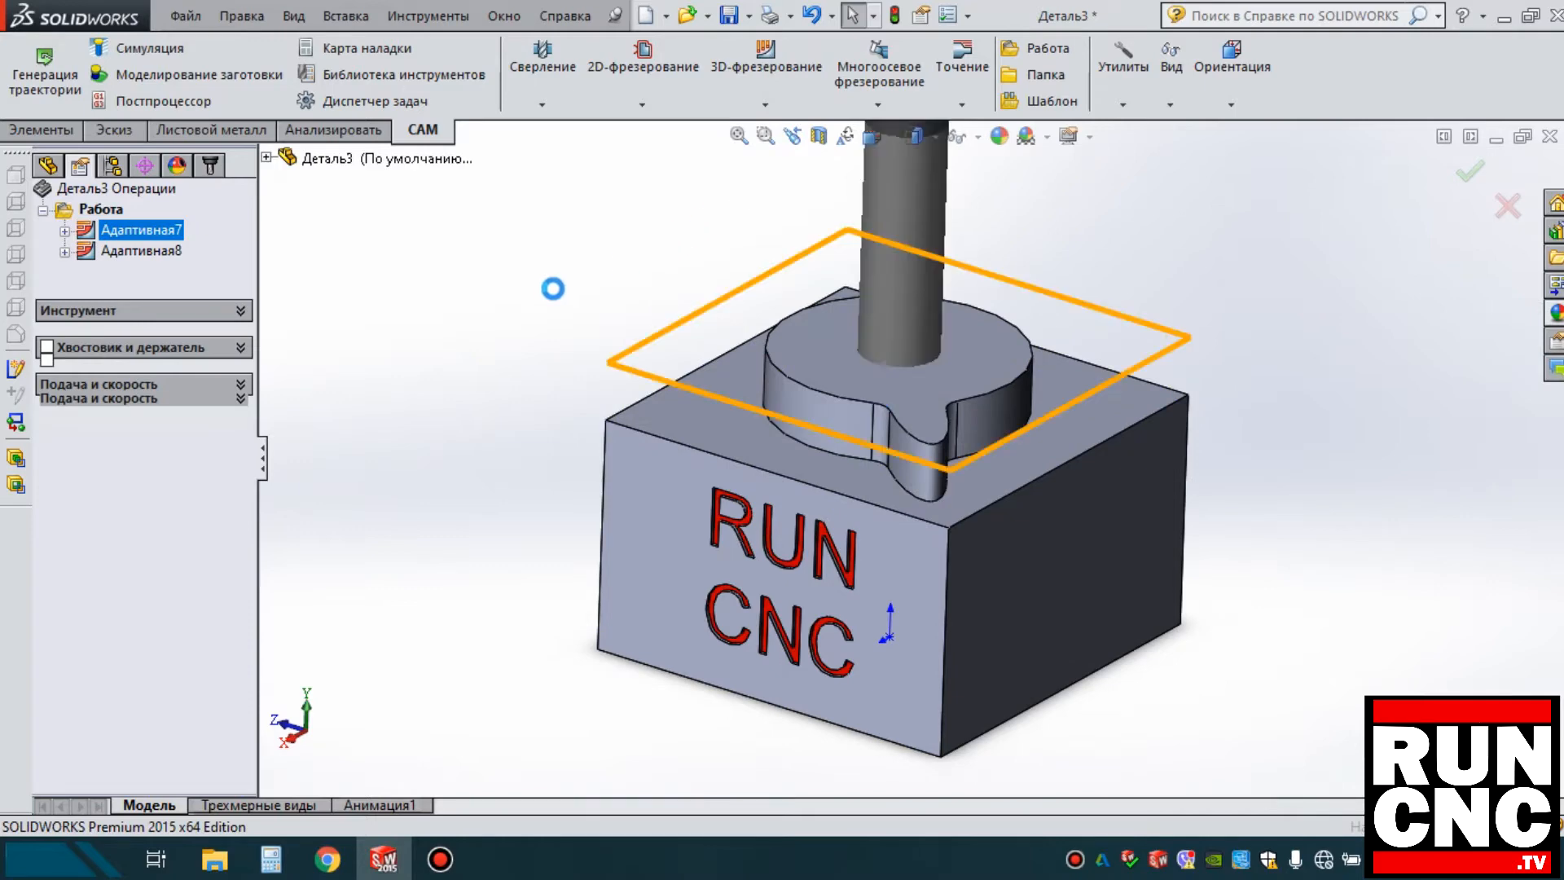
{"action": "left_click", "coordinate": [159, 353]}
{"action": "left_click", "coordinate": [398, 216]}
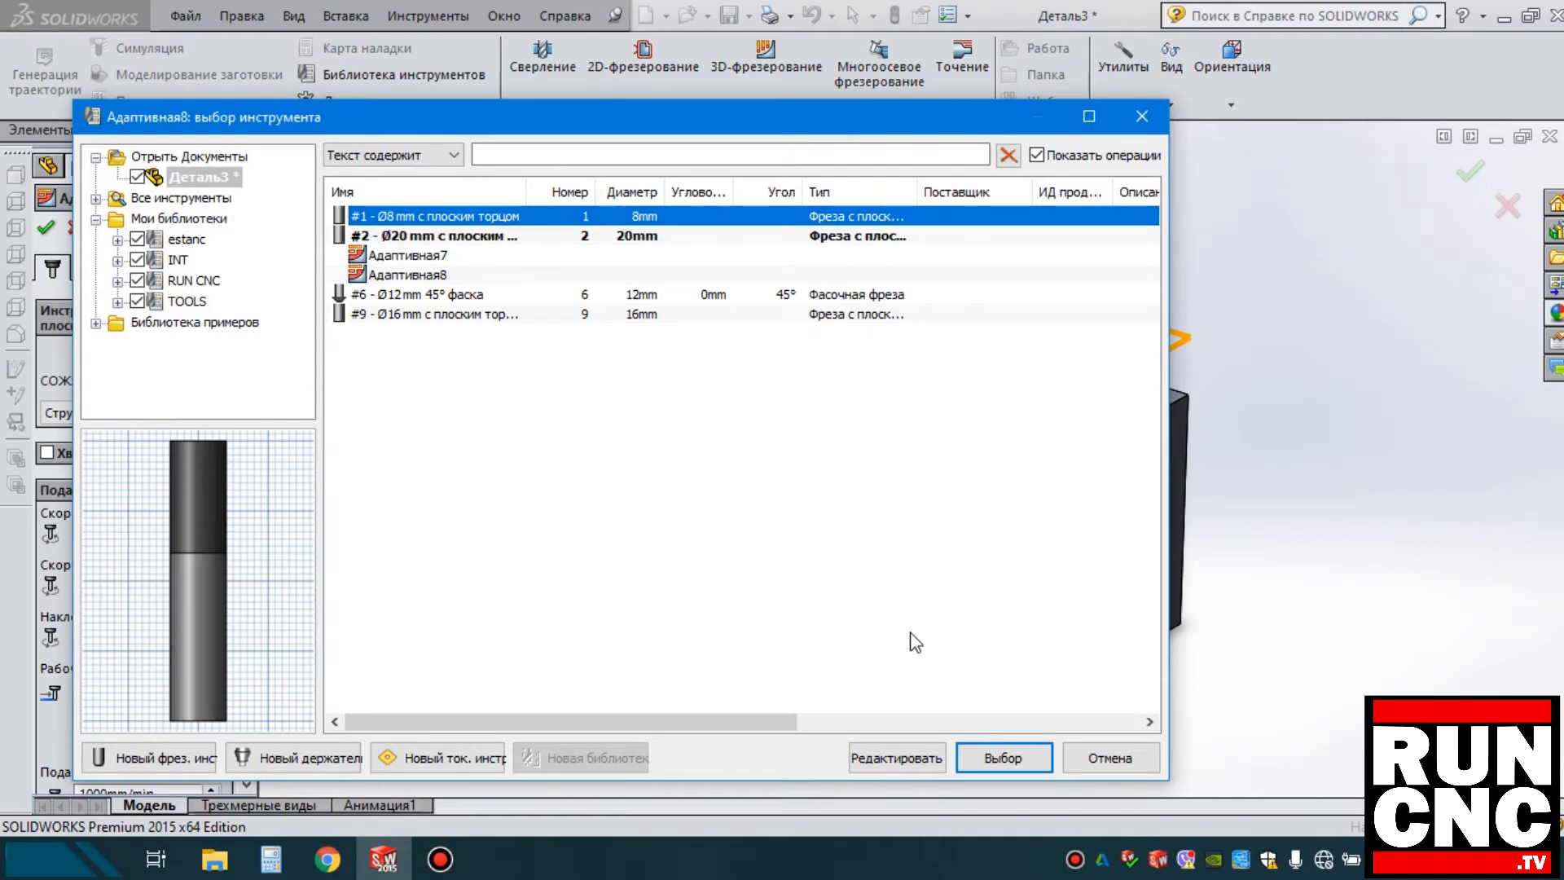
{"action": "left_click", "coordinate": [1003, 758]}
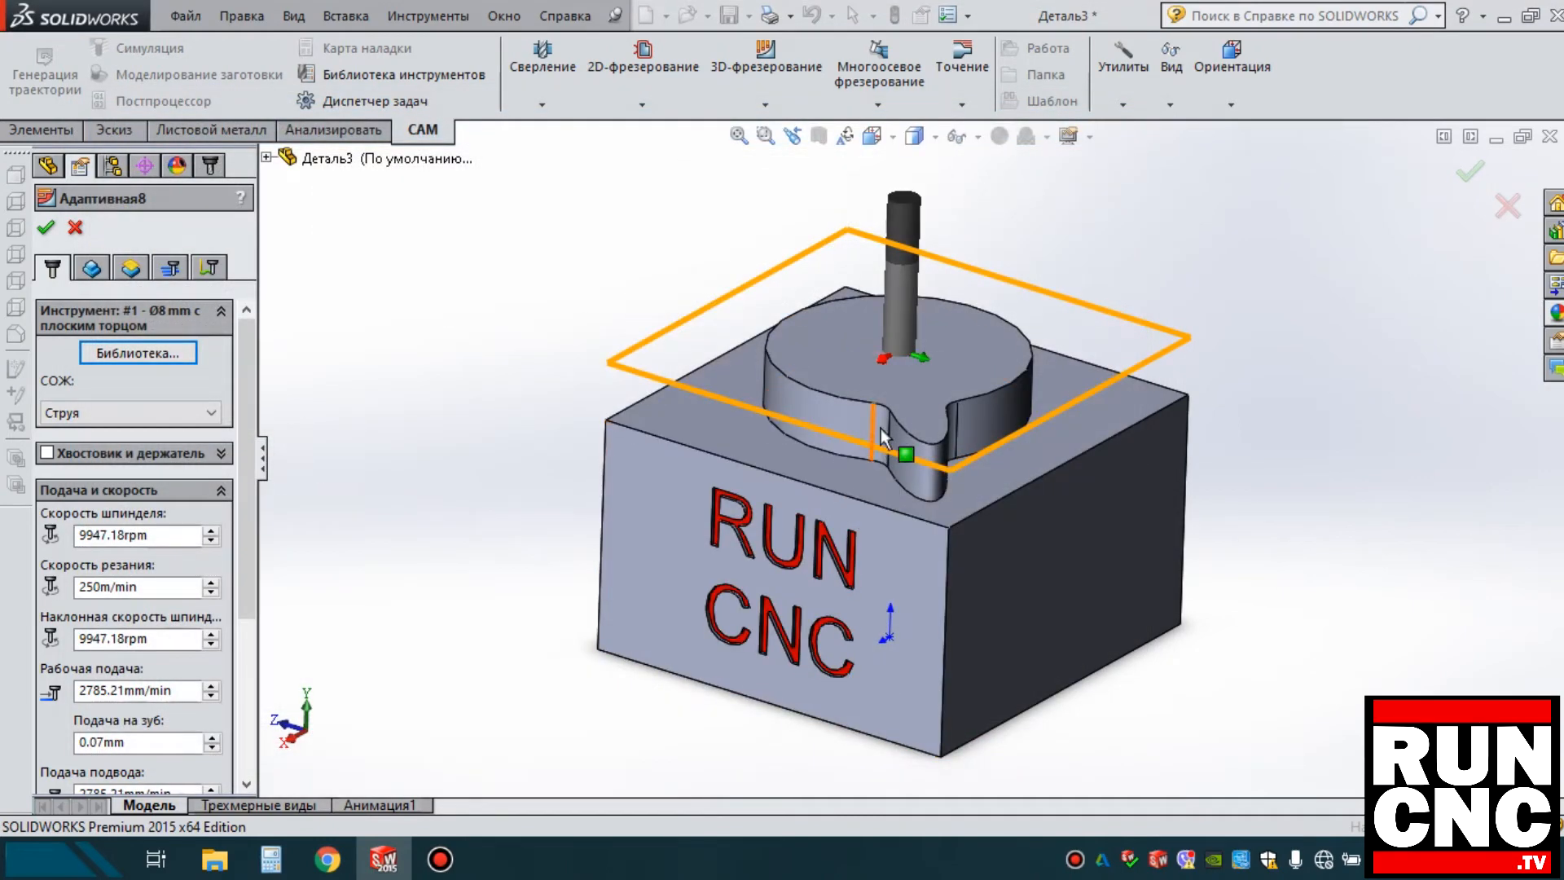
{"action": "scroll", "coordinate": [884, 444], "scroll_direction": "down", "scroll_amount": 2}
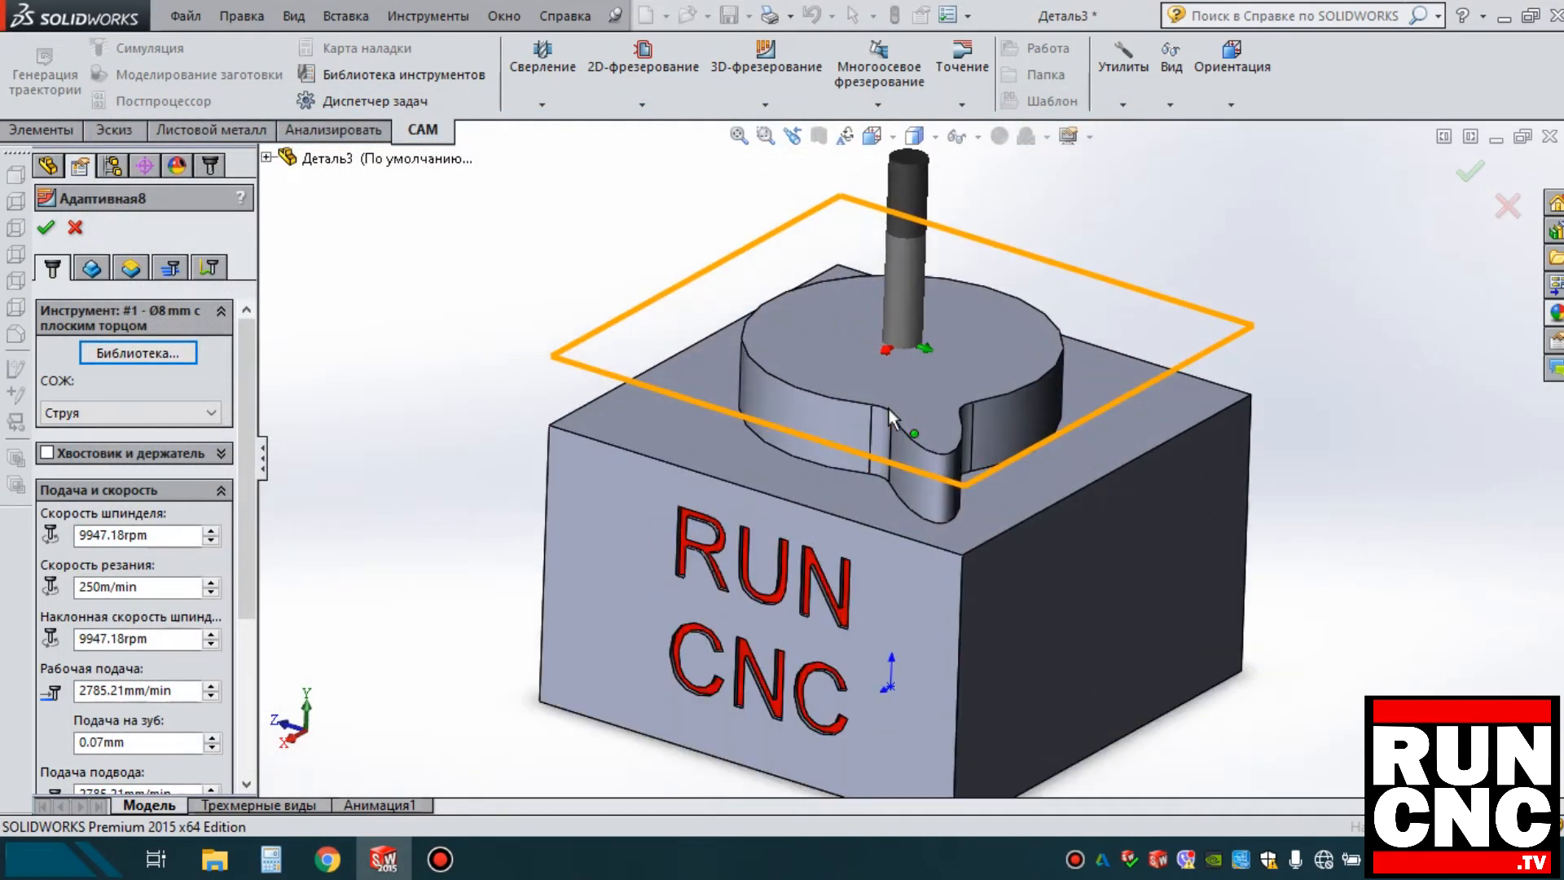
{"action": "left_click", "coordinate": [92, 270]}
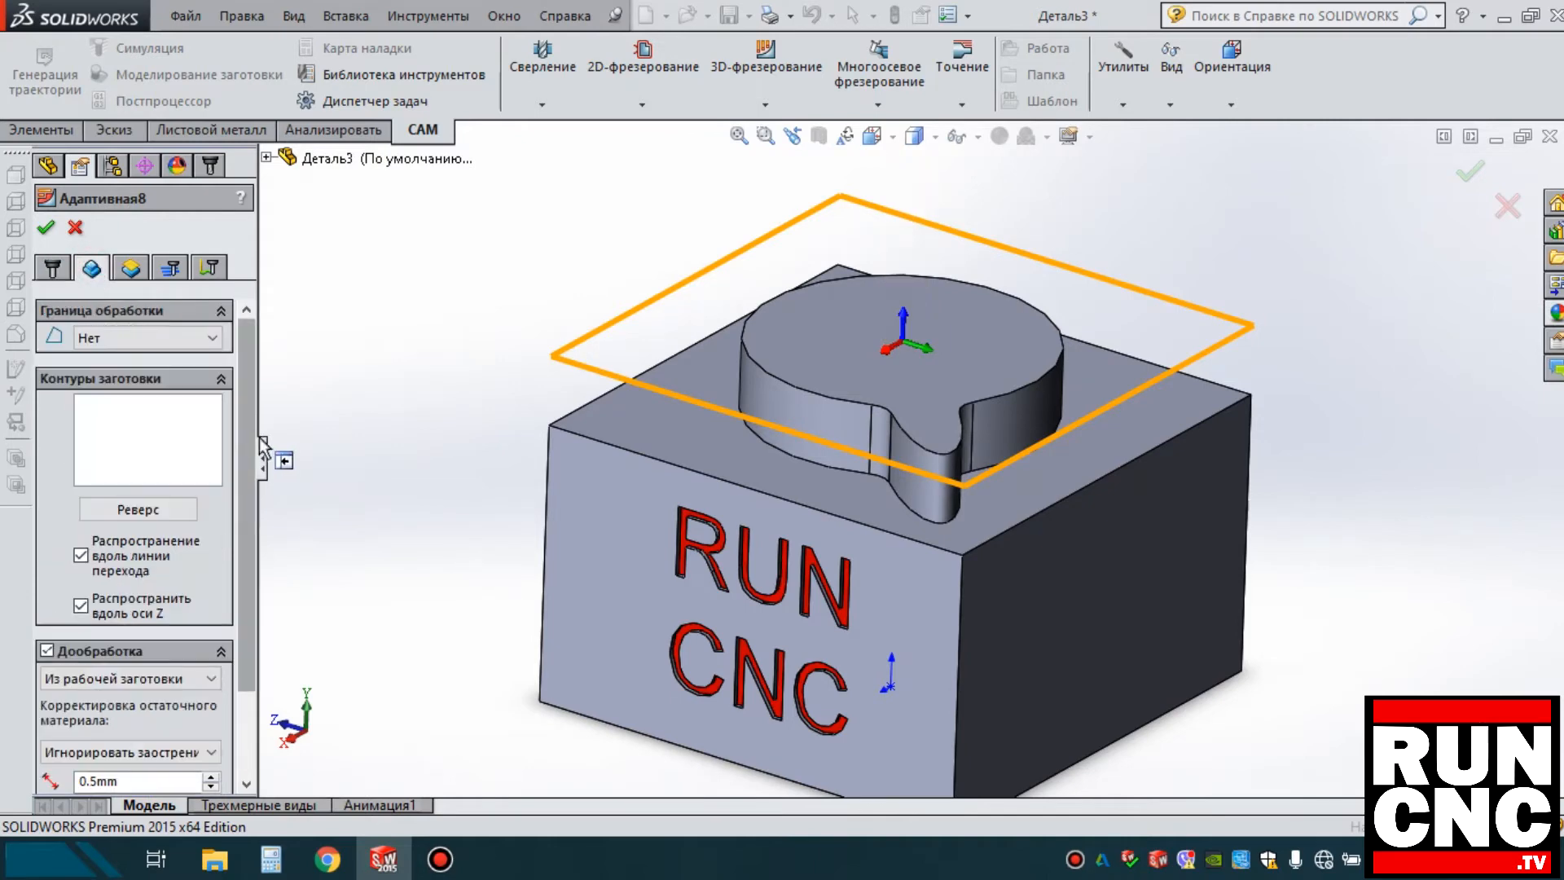
Set the rest machining source to По операциям, using the first adaptive operation, Адаптивная7, as the reference.
{"action": "scroll", "coordinate": [236, 541], "scroll_direction": "down", "scroll_amount": 3}
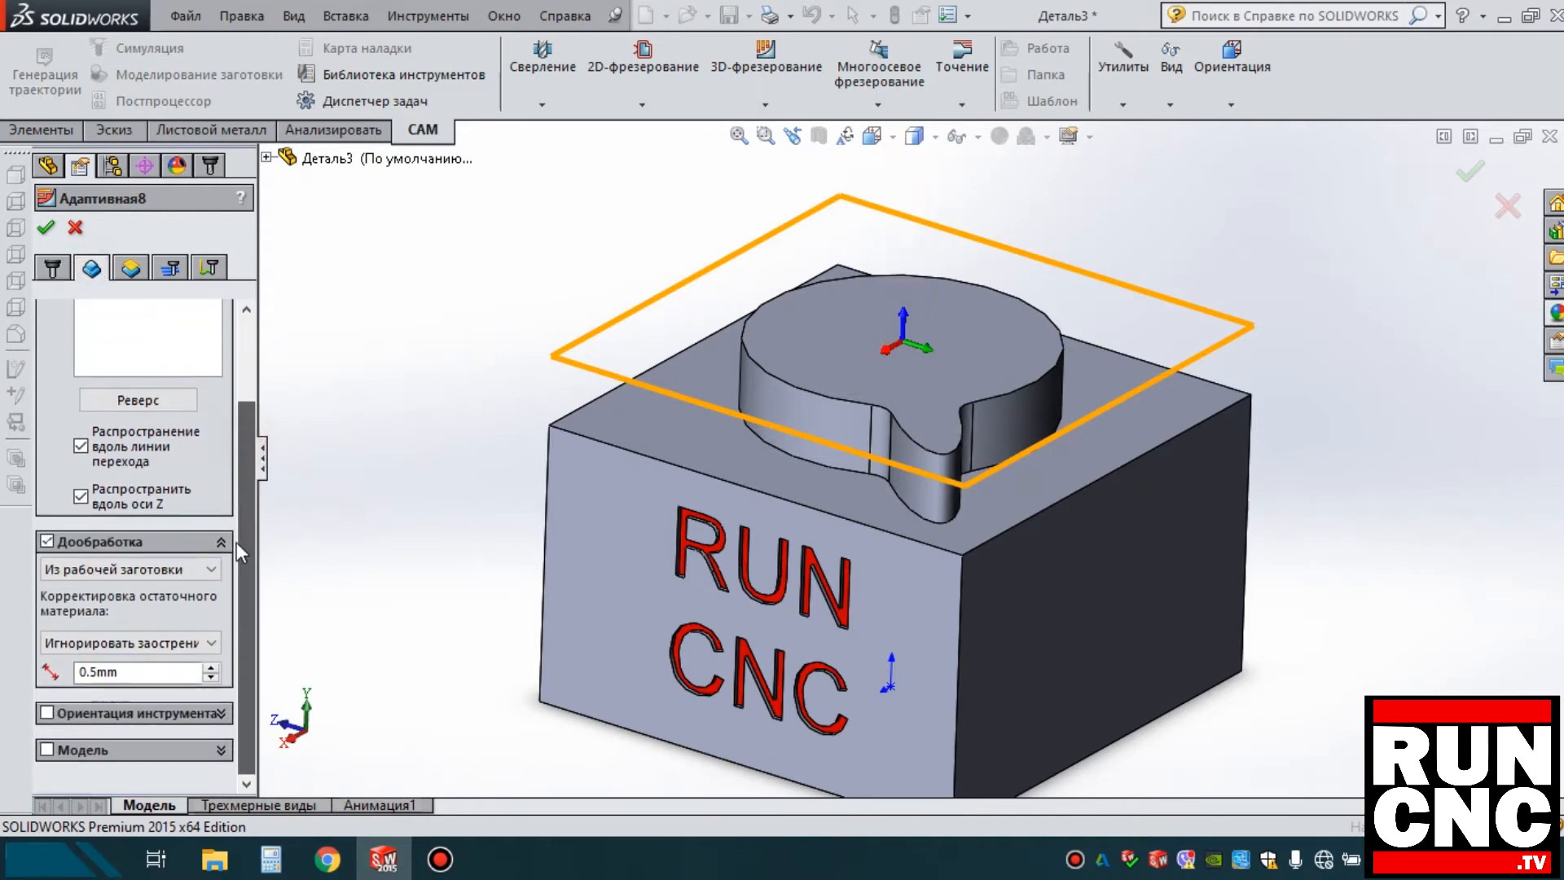
{"action": "left_click", "coordinate": [144, 572]}
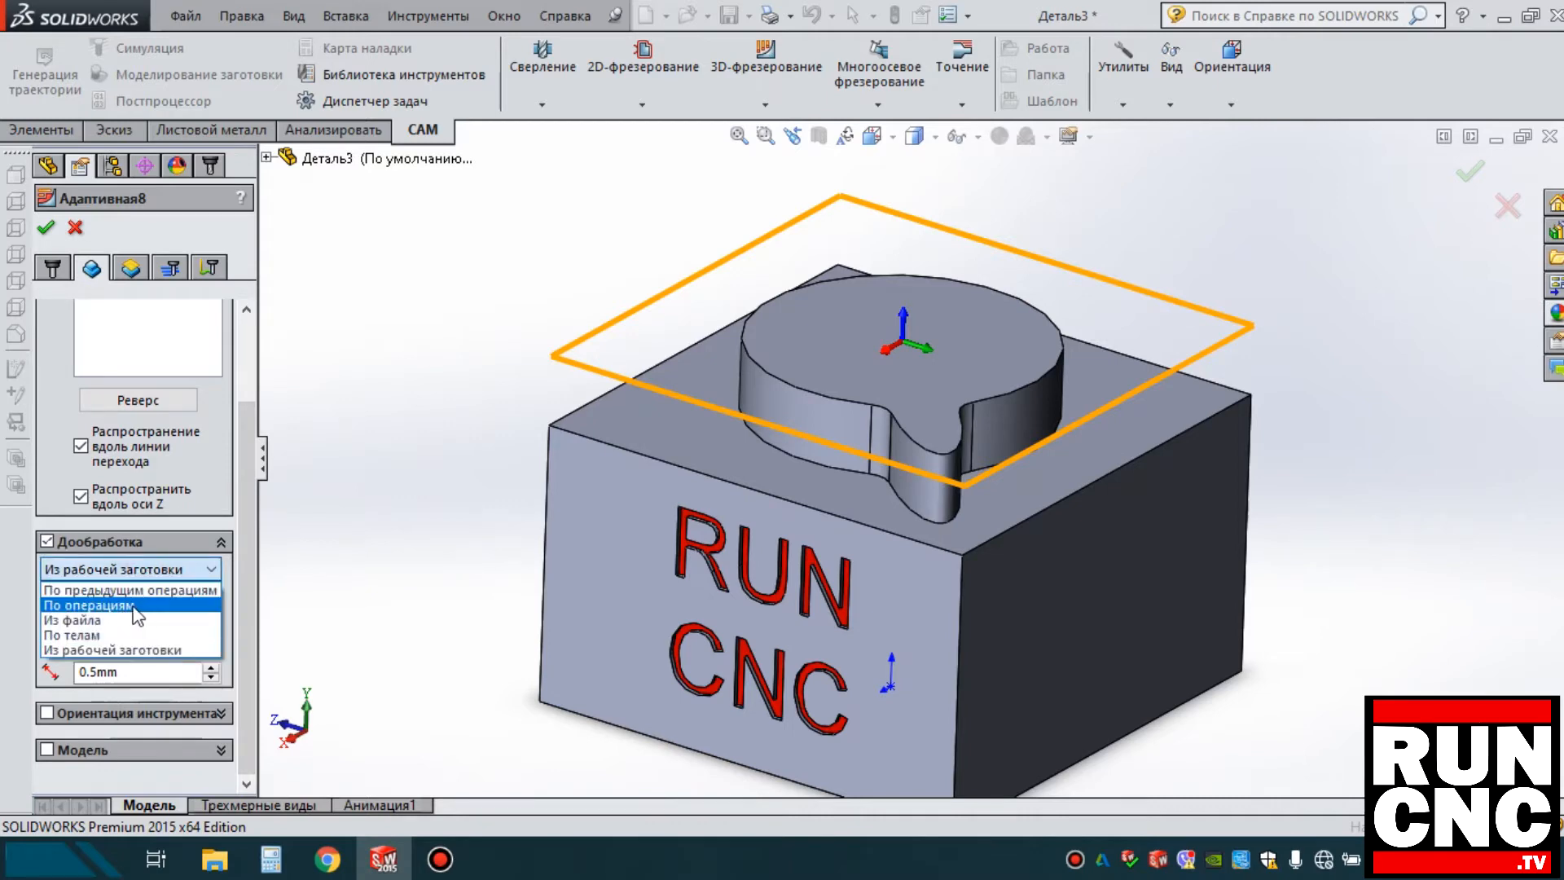
{"action": "left_click", "coordinate": [132, 606]}
{"action": "left_click", "coordinate": [120, 631]}
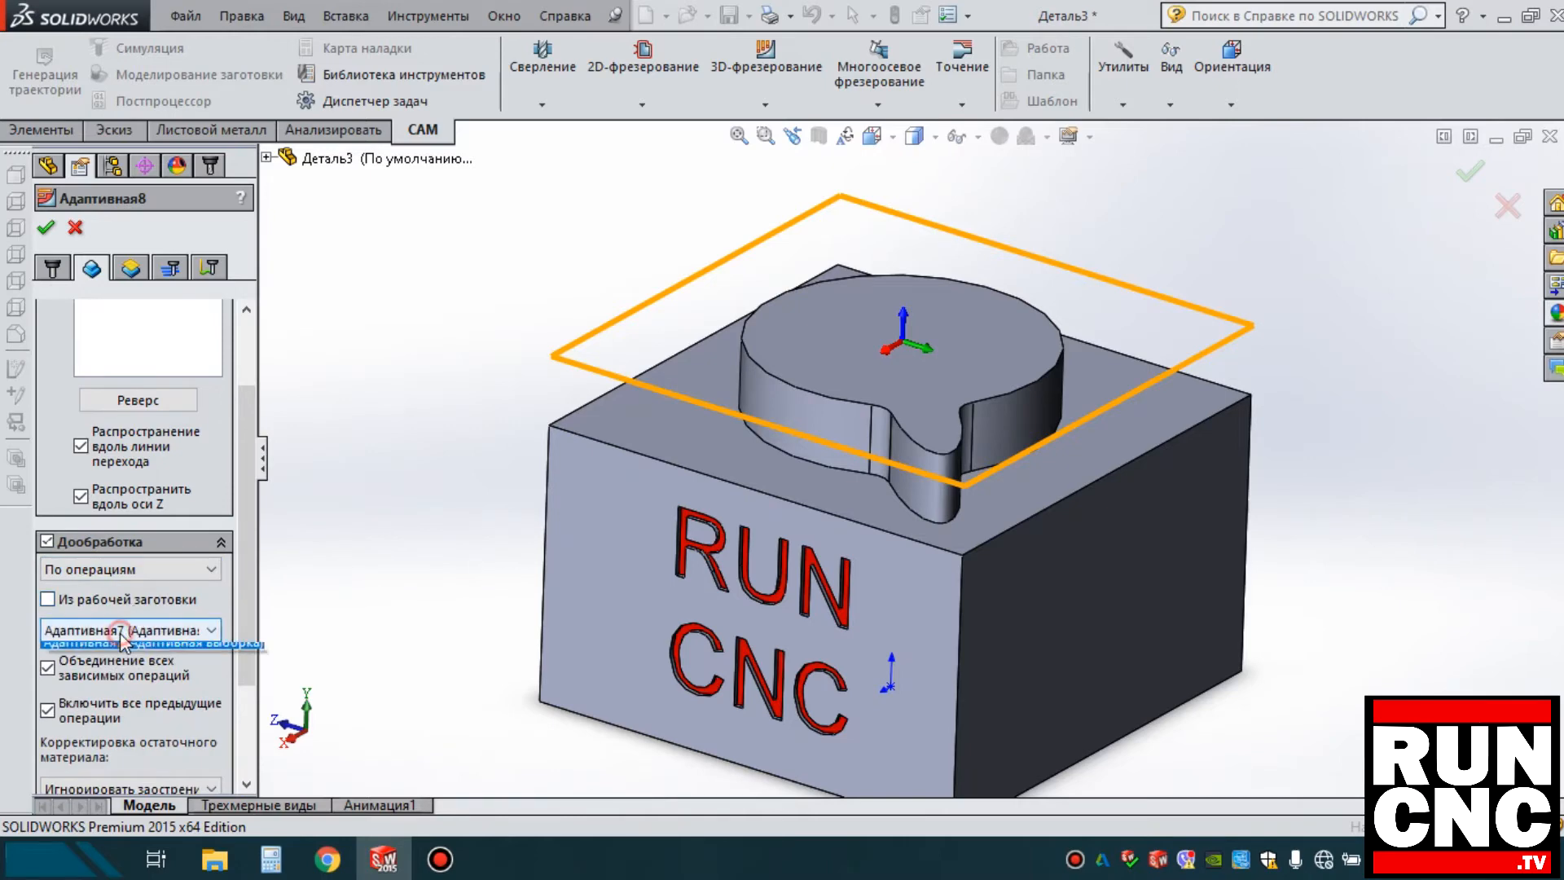
{"action": "left_click", "coordinate": [132, 634]}
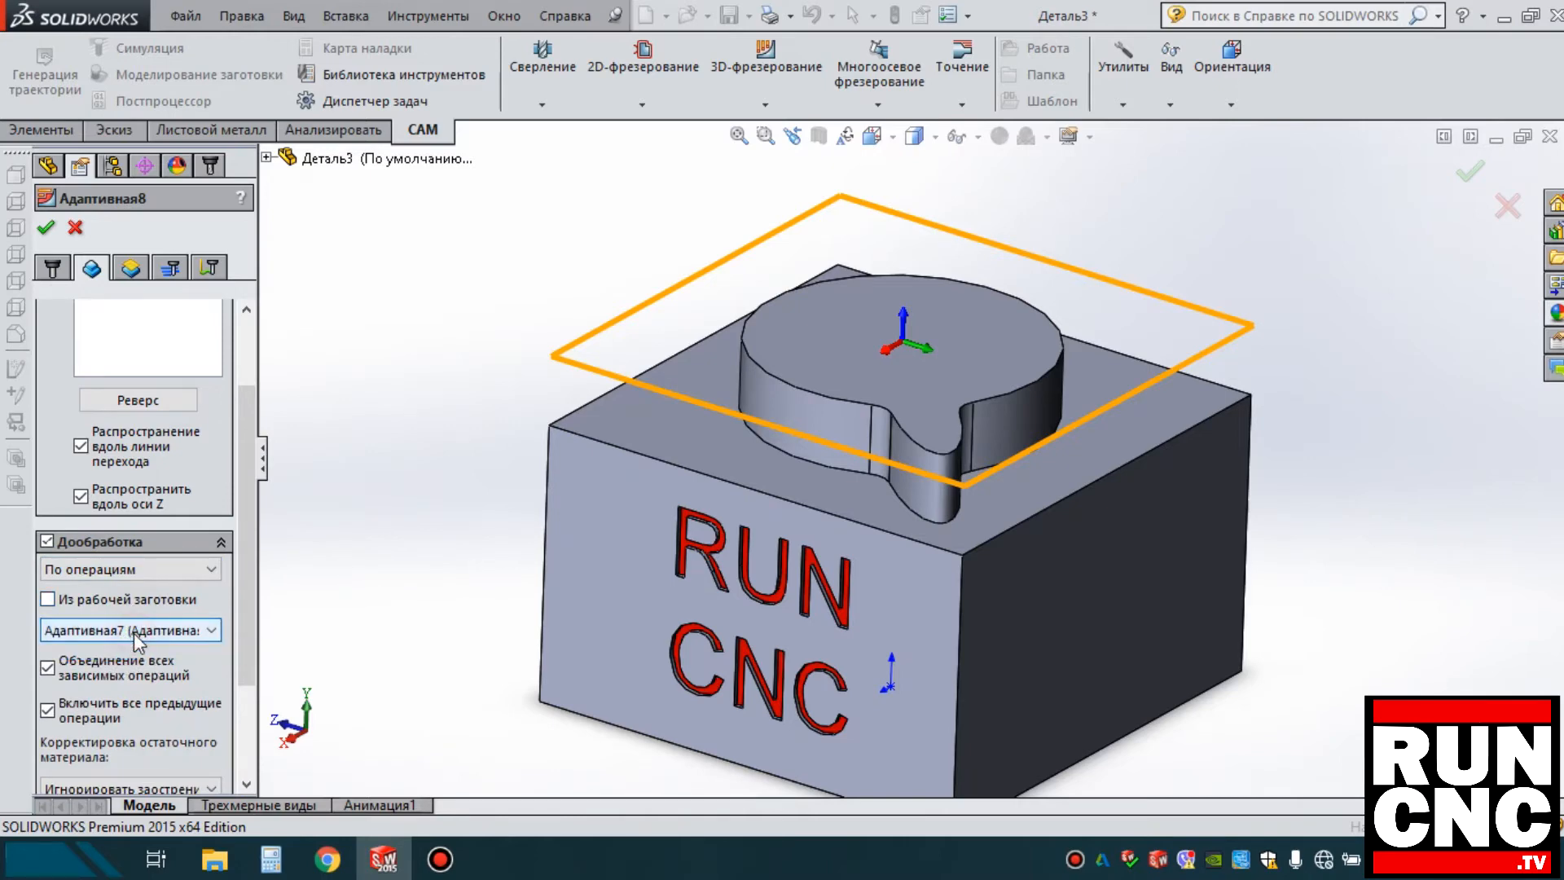
Set the second adaptive operation's optimal load to 0.8 mm and its maximum stepdown to 20 mm.
{"action": "scroll", "coordinate": [179, 364], "scroll_direction": "up", "scroll_amount": 5}
{"action": "left_click", "coordinate": [164, 367]}
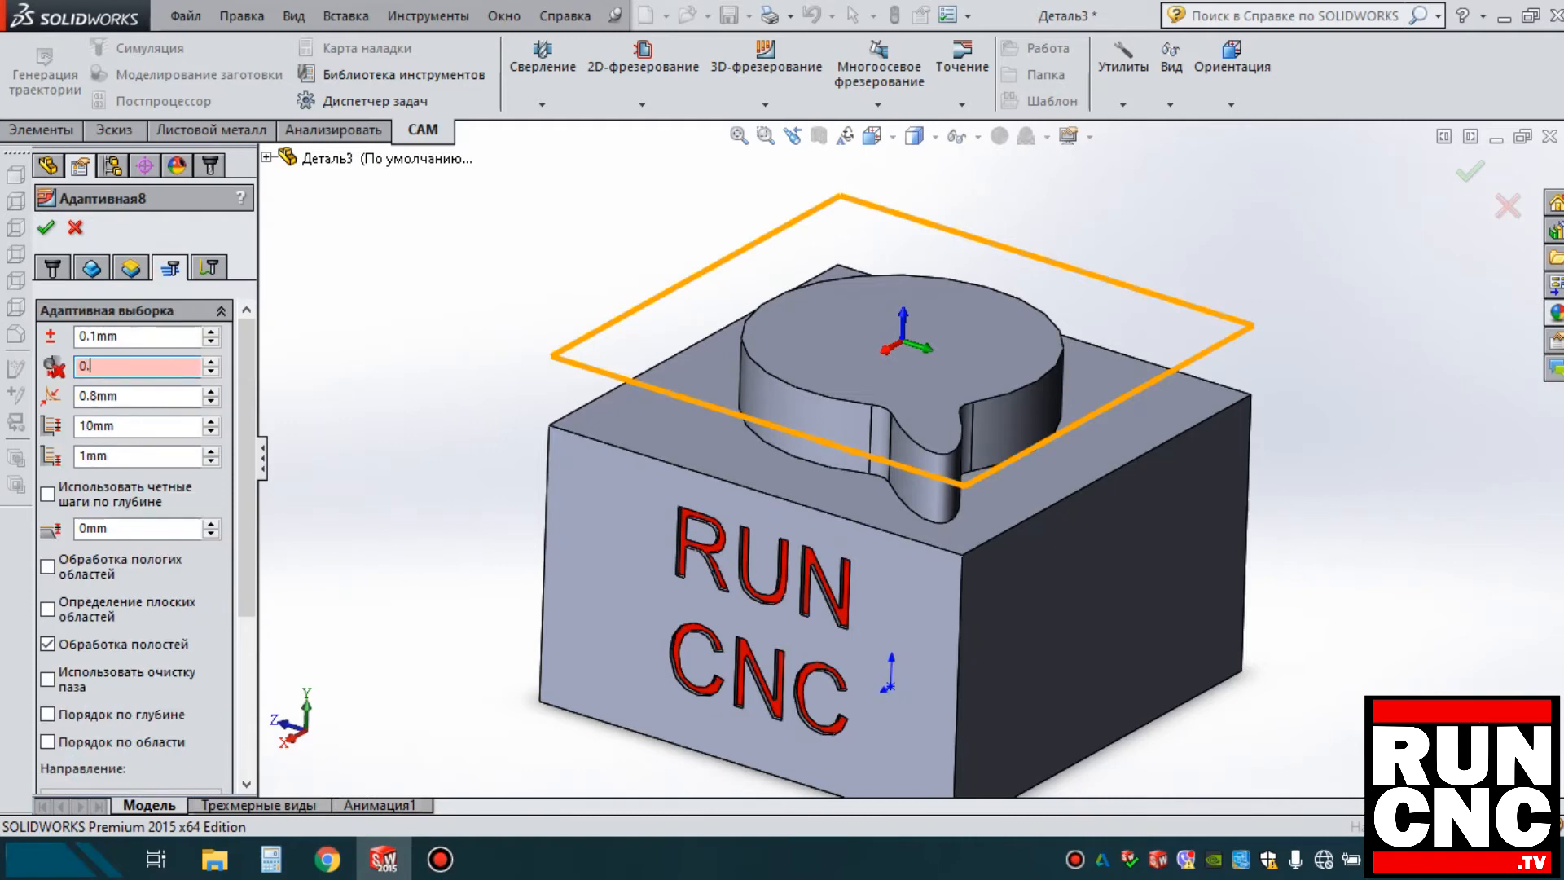
{"action": "double_click", "coordinate": [102, 425]}
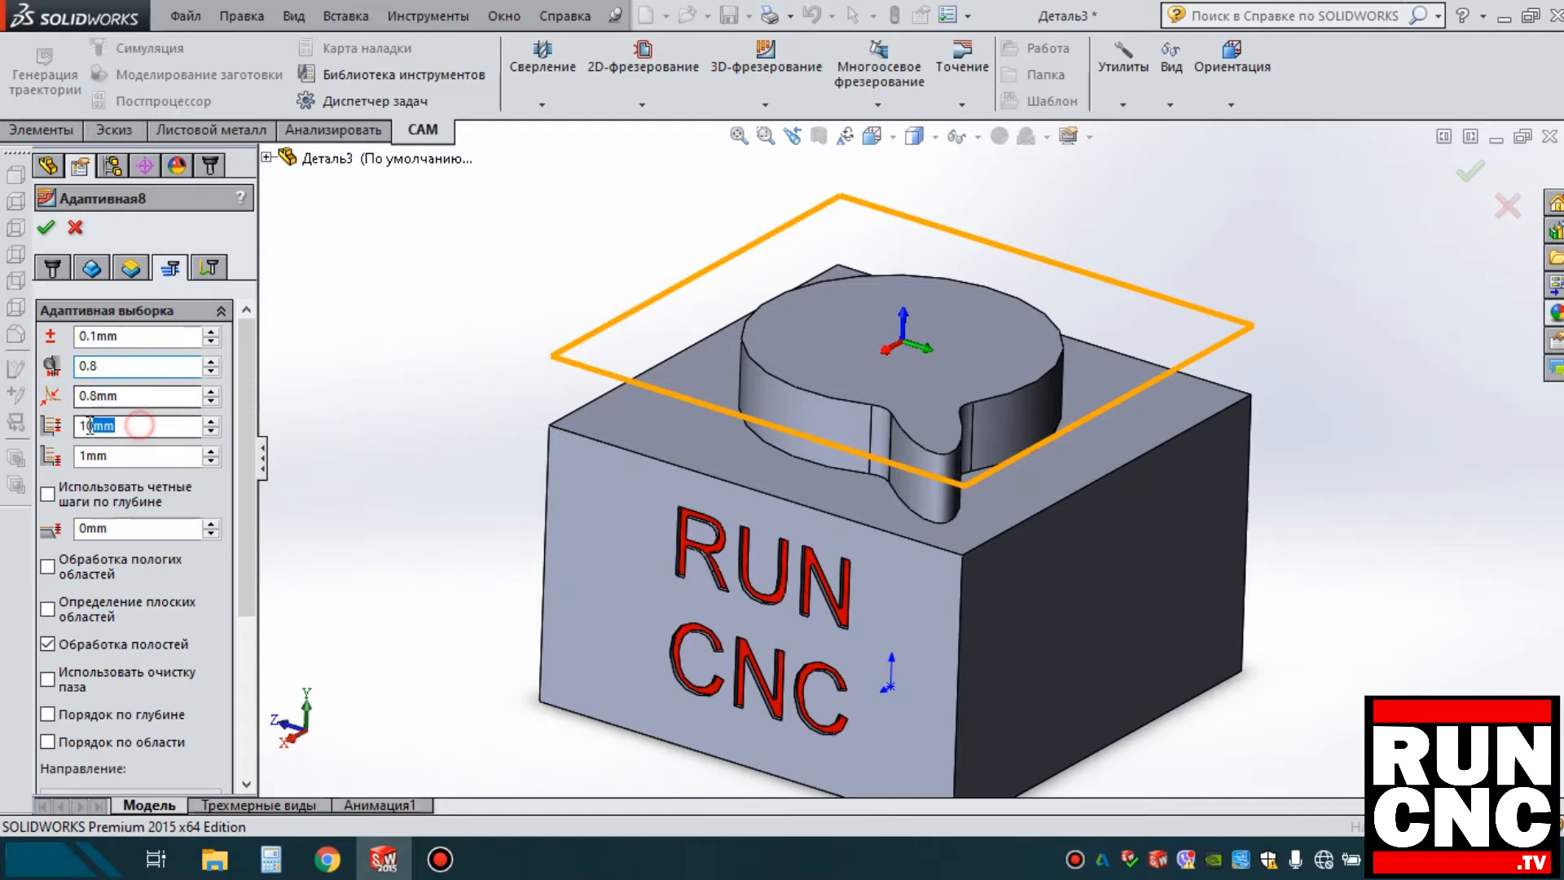
{"action": "type", "text": "20"}
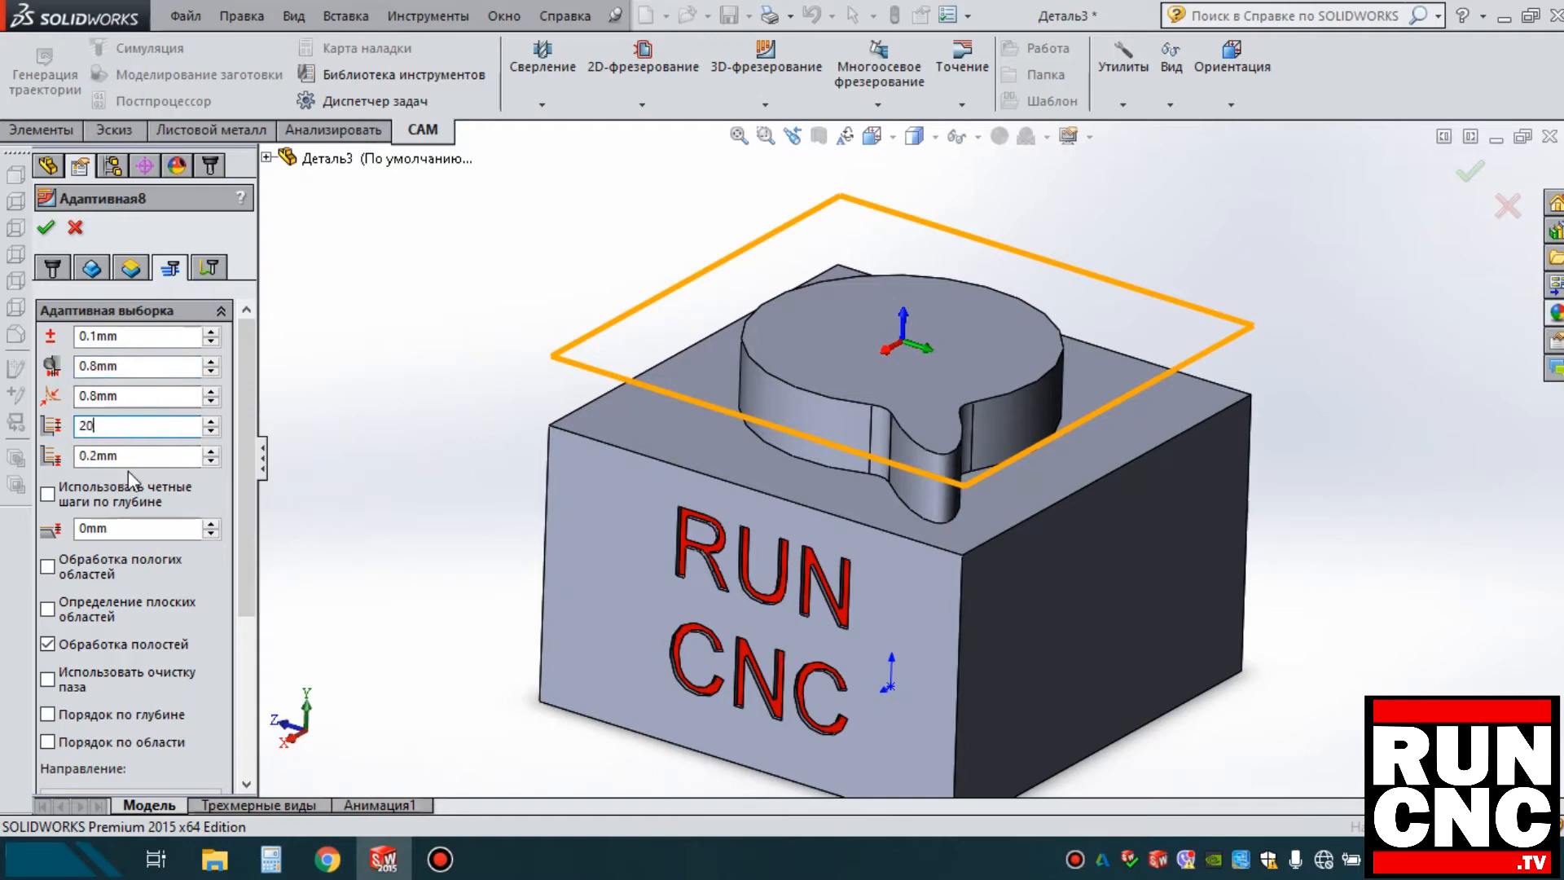
Set the radial and axial stock to leave to 0.1 mm and generate the operation, ignoring the stepdown warning.
{"action": "left_click_drag", "start_coordinate": [242, 491], "coordinate": [246, 657]}
{"action": "double_click", "coordinate": [154, 636]}
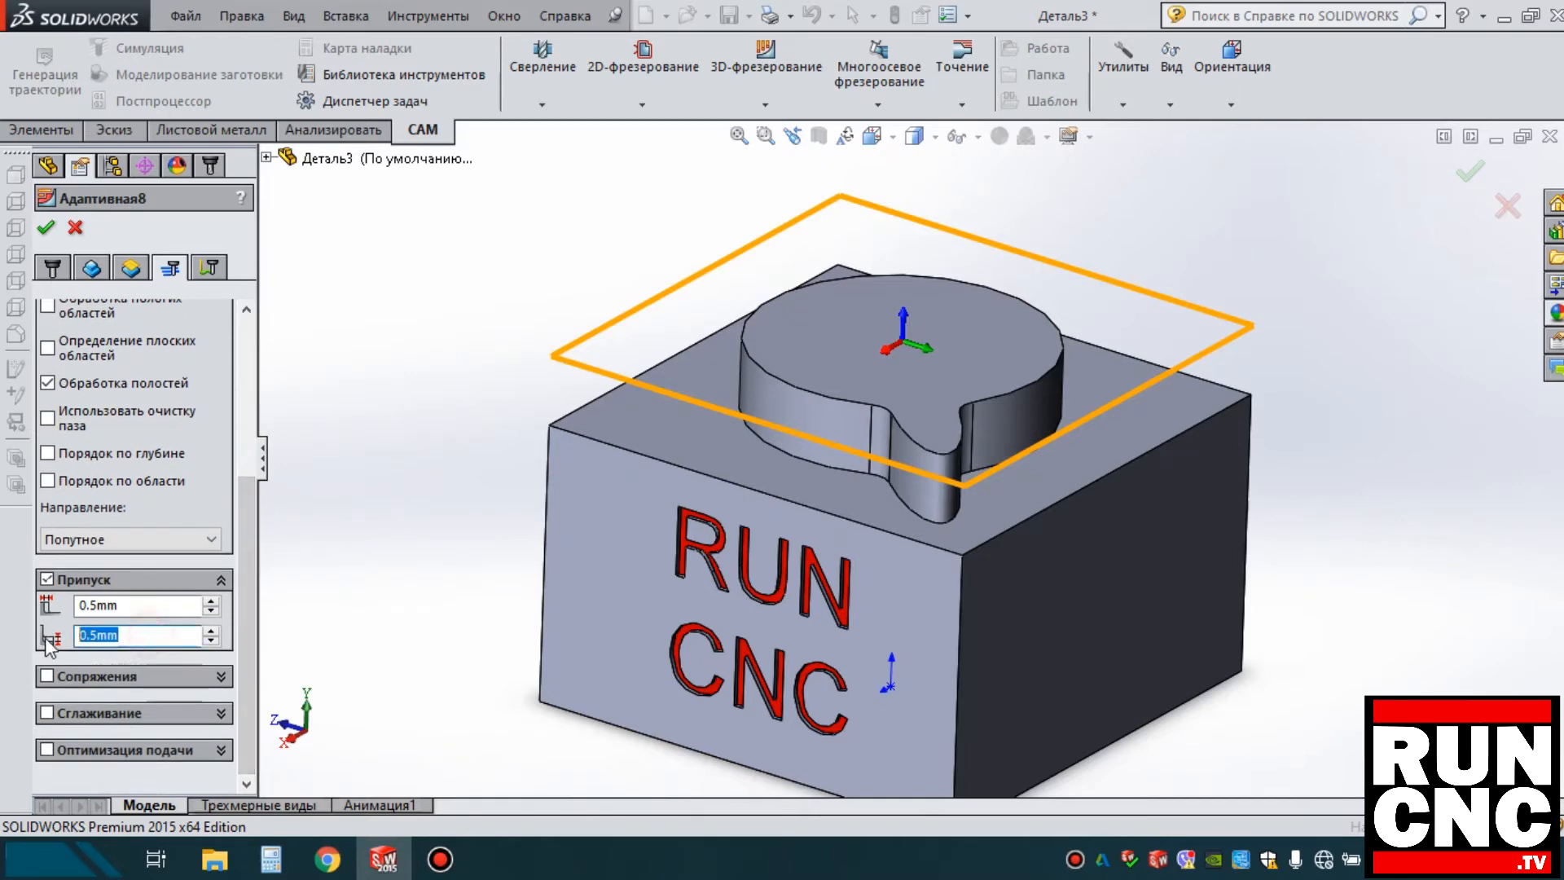
{"action": "type", "text": "0.1"}
{"action": "key", "text": "shift+Tab"}
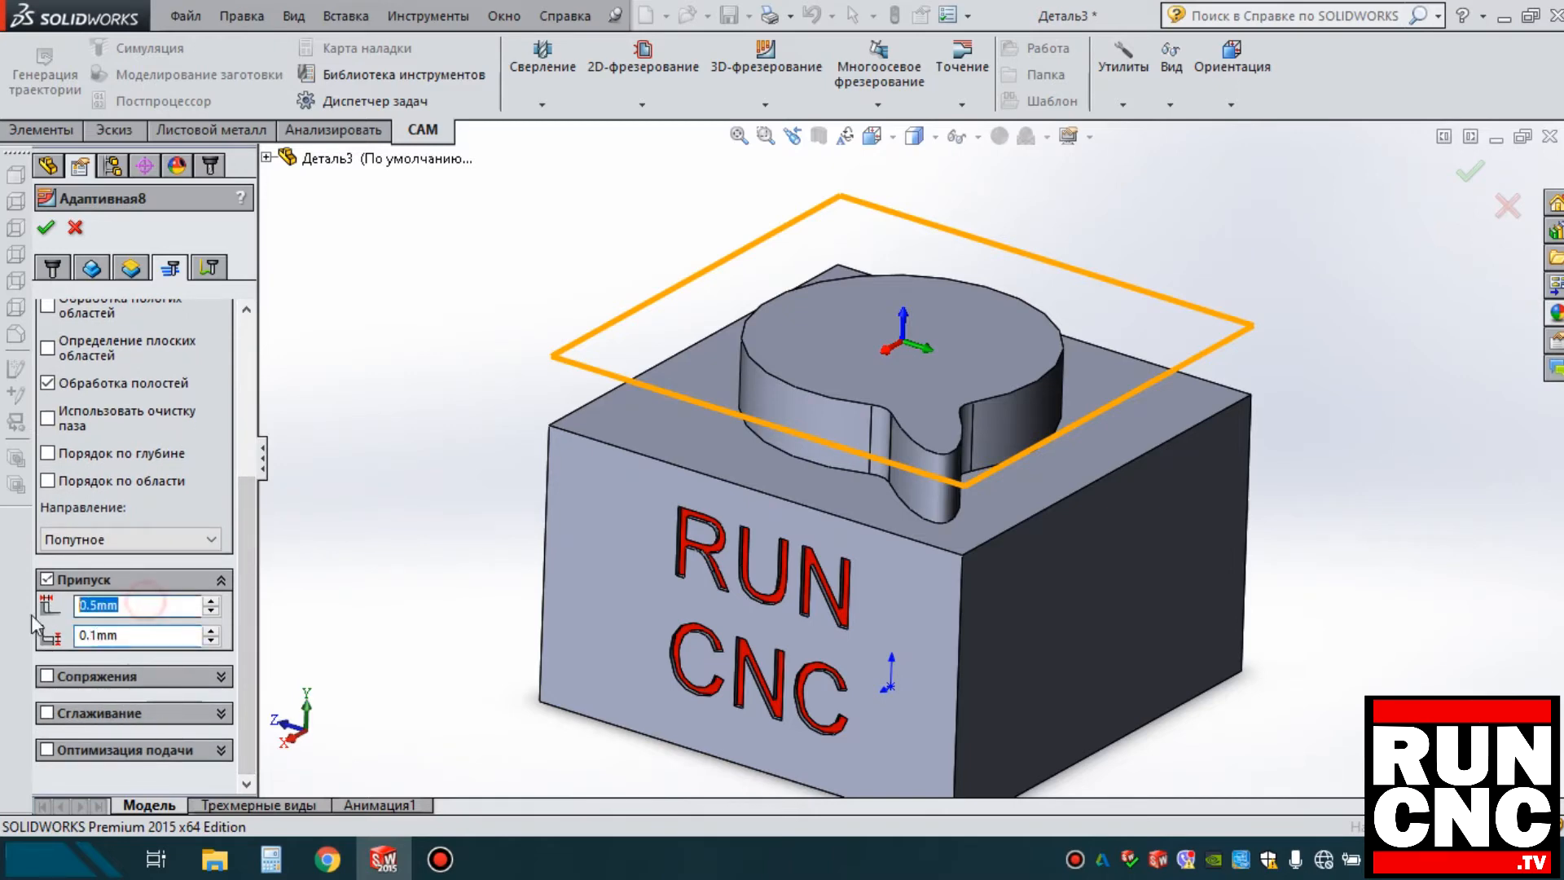
{"action": "type", "text": "0."}
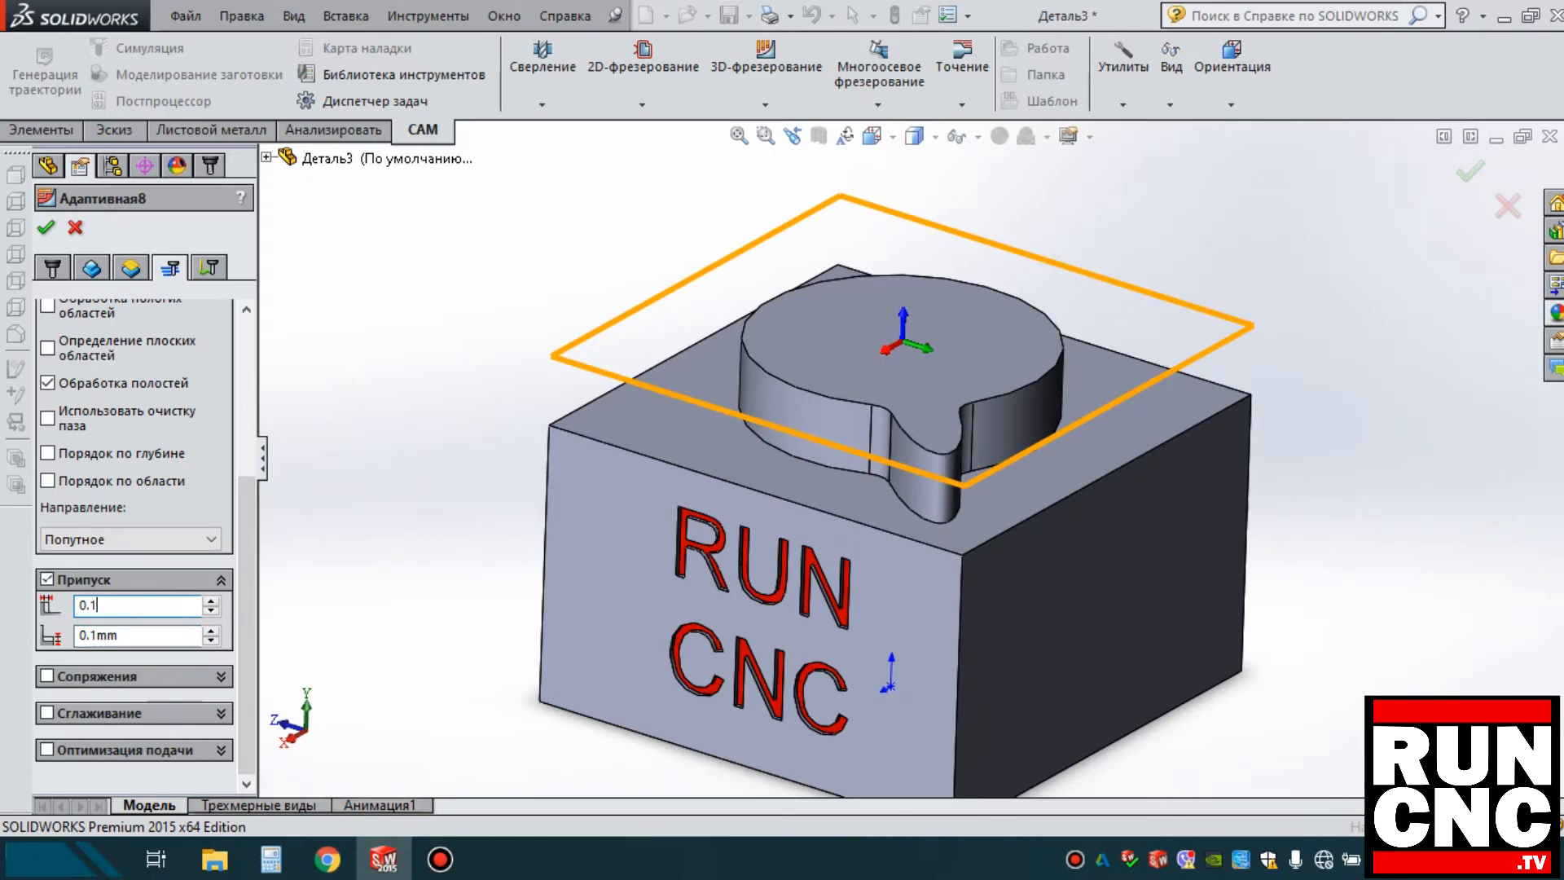
{"action": "type", "text": "1"}
{"action": "left_click", "coordinate": [45, 228]}
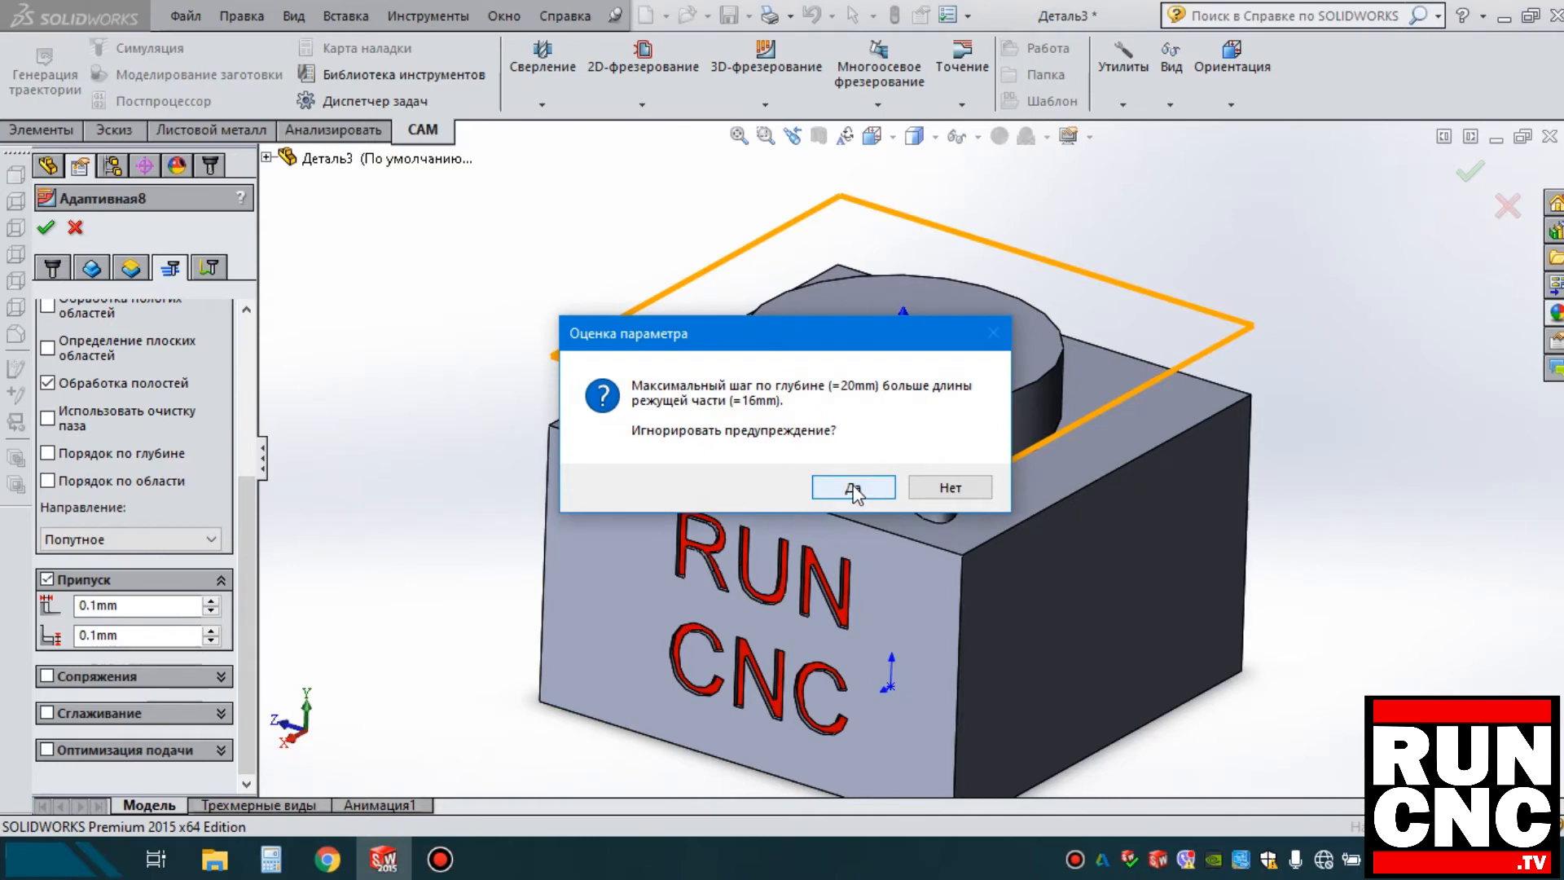
{"action": "left_click", "coordinate": [853, 487]}
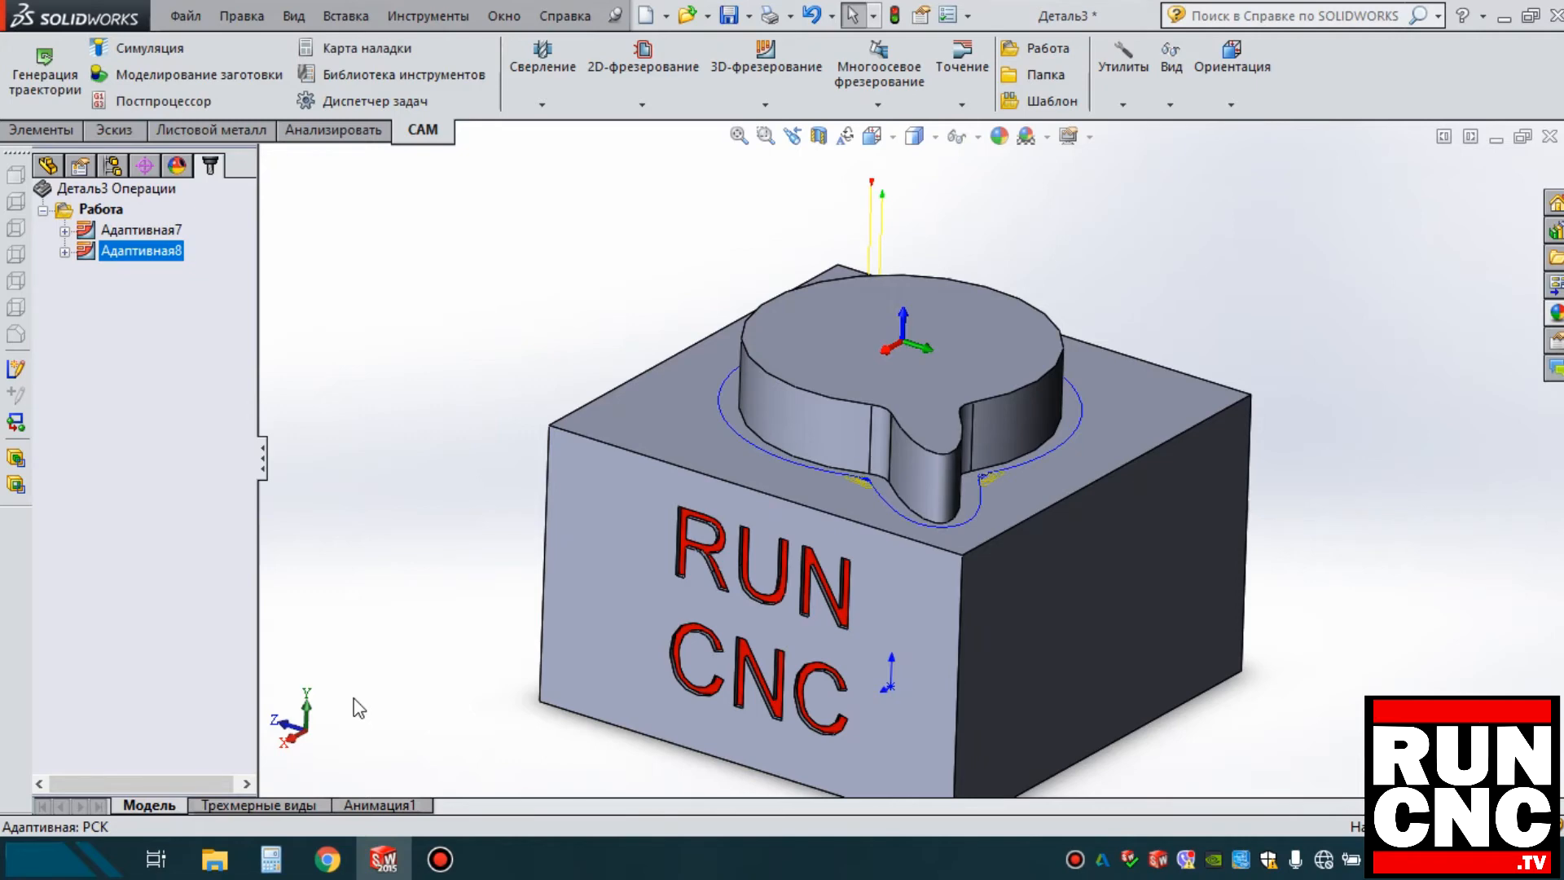
Examine the rest machining toolpath around the boss and in its two fillet corners.
{"action": "scroll", "coordinate": [985, 480], "scroll_direction": "down", "scroll_amount": 5}
{"action": "scroll", "coordinate": [986, 476], "scroll_direction": "down", "scroll_amount": 6}
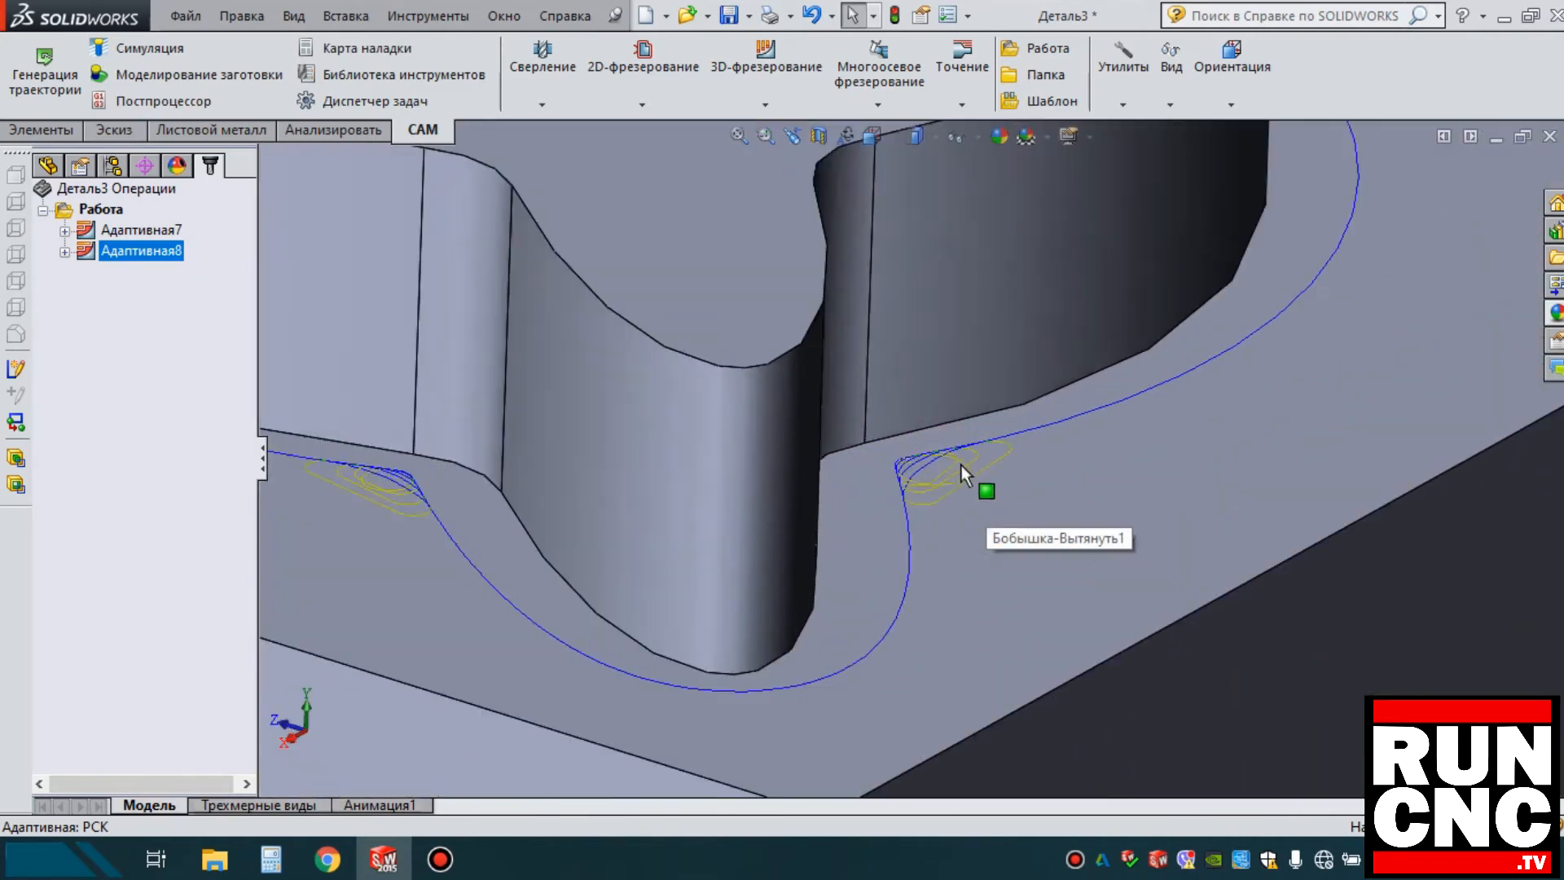
{"action": "scroll", "coordinate": [907, 476], "scroll_direction": "up", "scroll_amount": 6}
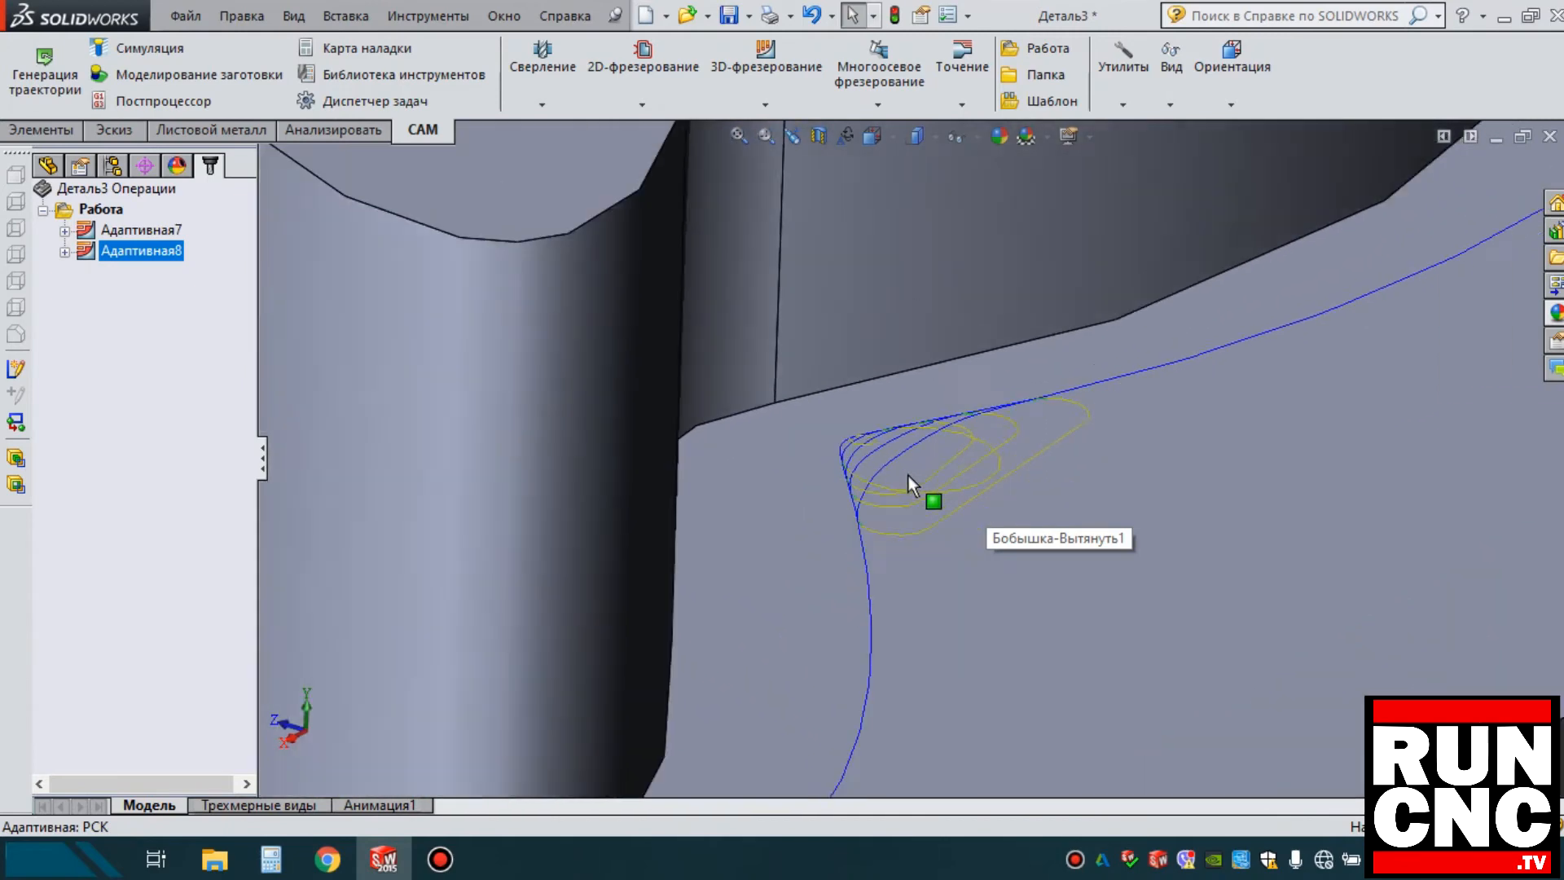
{"action": "scroll", "coordinate": [605, 447], "scroll_direction": "down", "scroll_amount": 4}
{"action": "scroll", "coordinate": [608, 446], "scroll_direction": "up", "scroll_amount": 8}
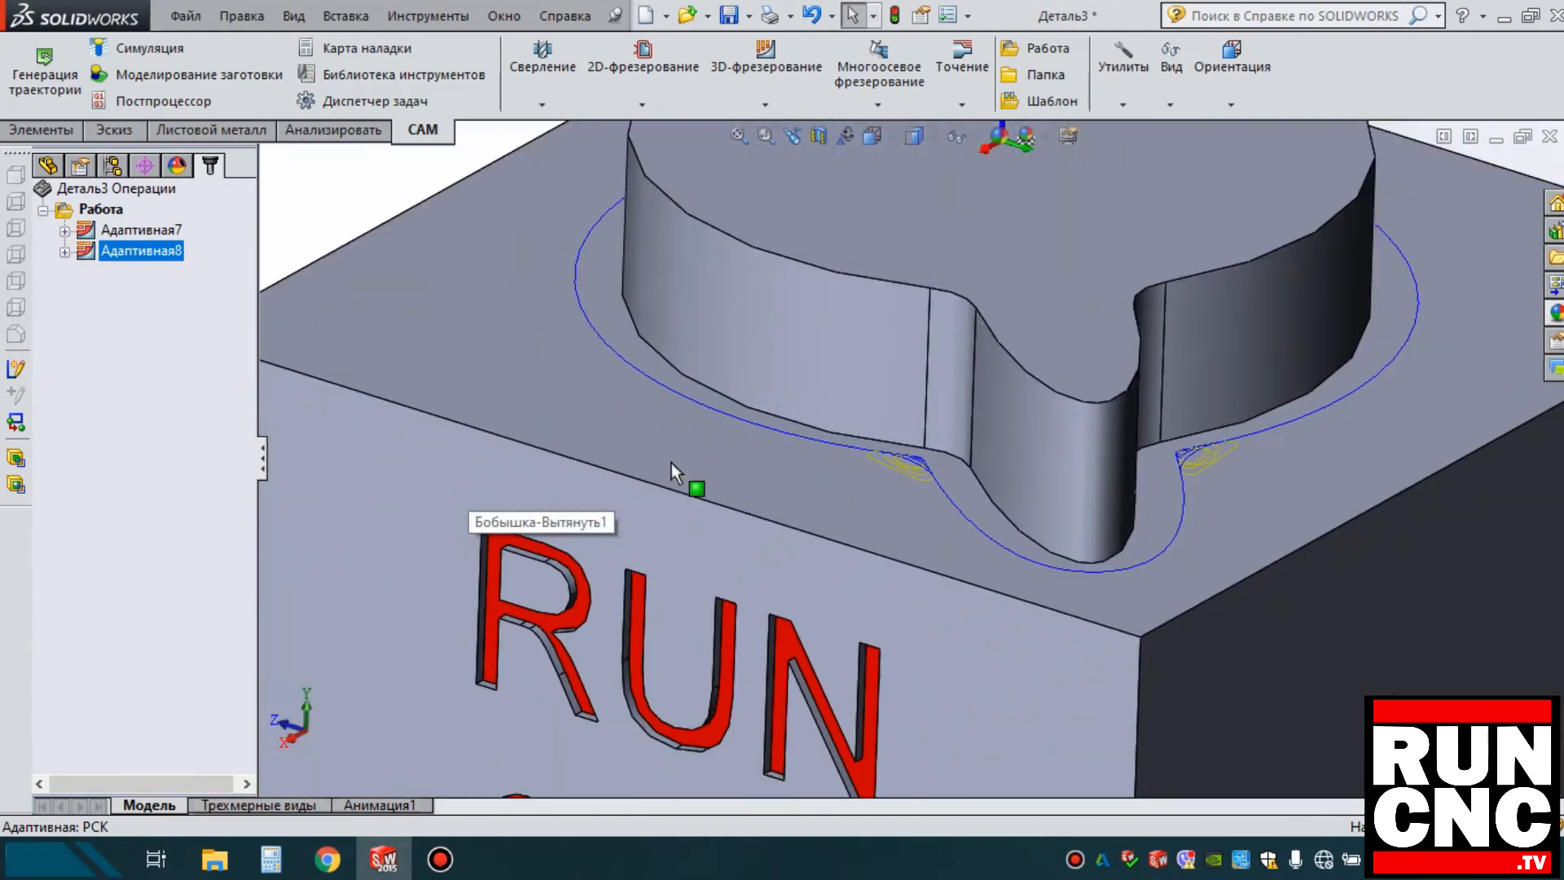
{"action": "scroll", "coordinate": [692, 462], "scroll_direction": "up", "scroll_amount": 5}
{"action": "middle_click_drag", "start_coordinate": [715, 461], "coordinate": [906, 453]}
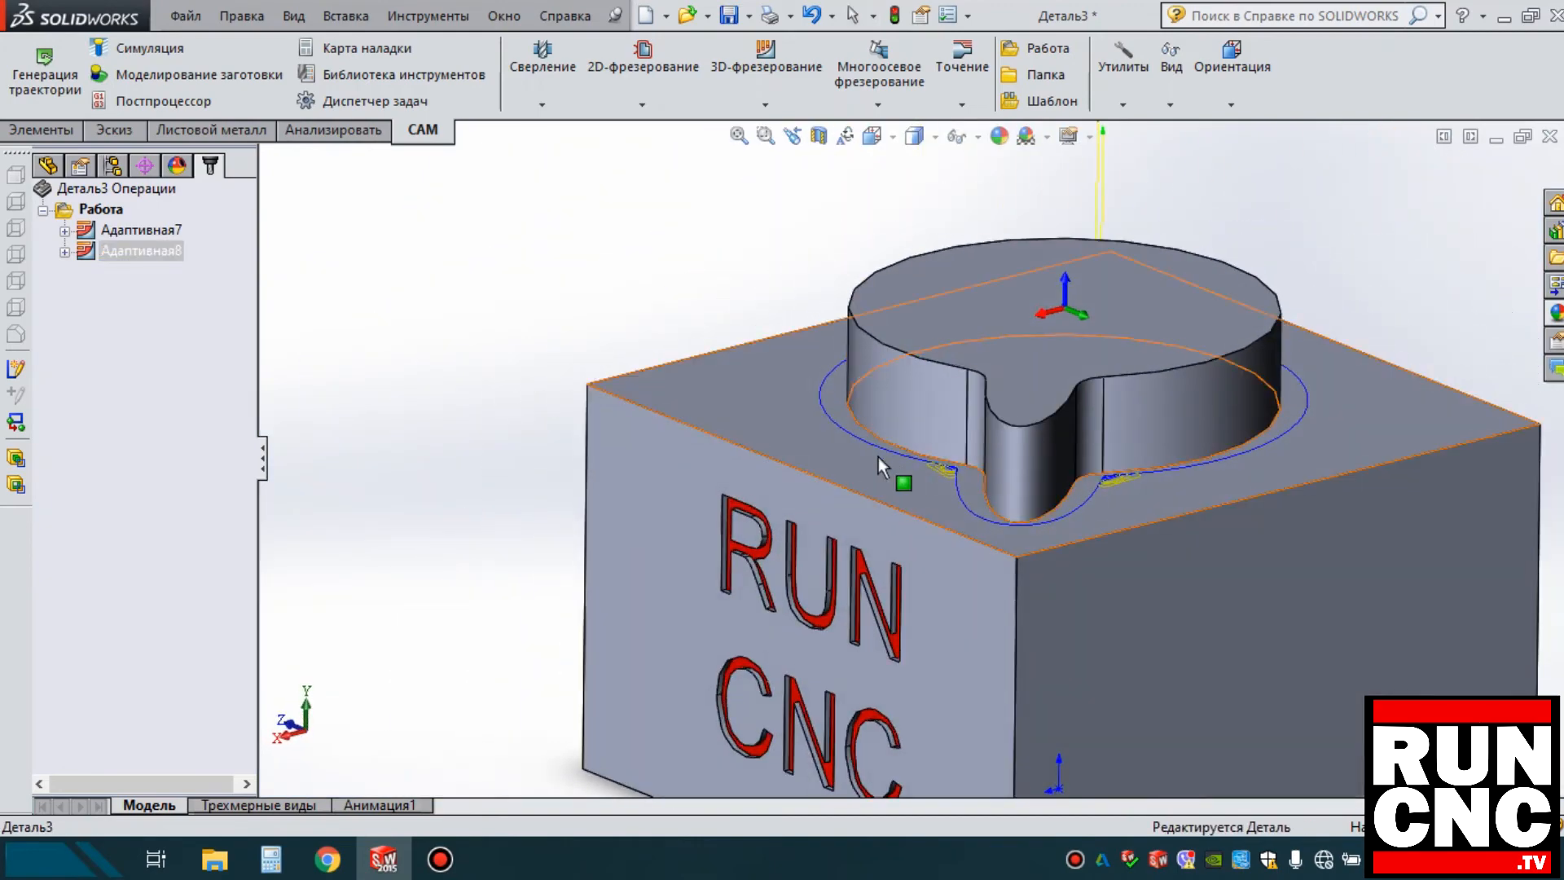
{"action": "scroll", "coordinate": [900, 467], "scroll_direction": "up", "scroll_amount": 3}
{"action": "scroll", "coordinate": [1144, 481], "scroll_direction": "down", "scroll_amount": 2}
{"action": "middle_click_drag", "start_coordinate": [1150, 490], "coordinate": [1140, 535]}
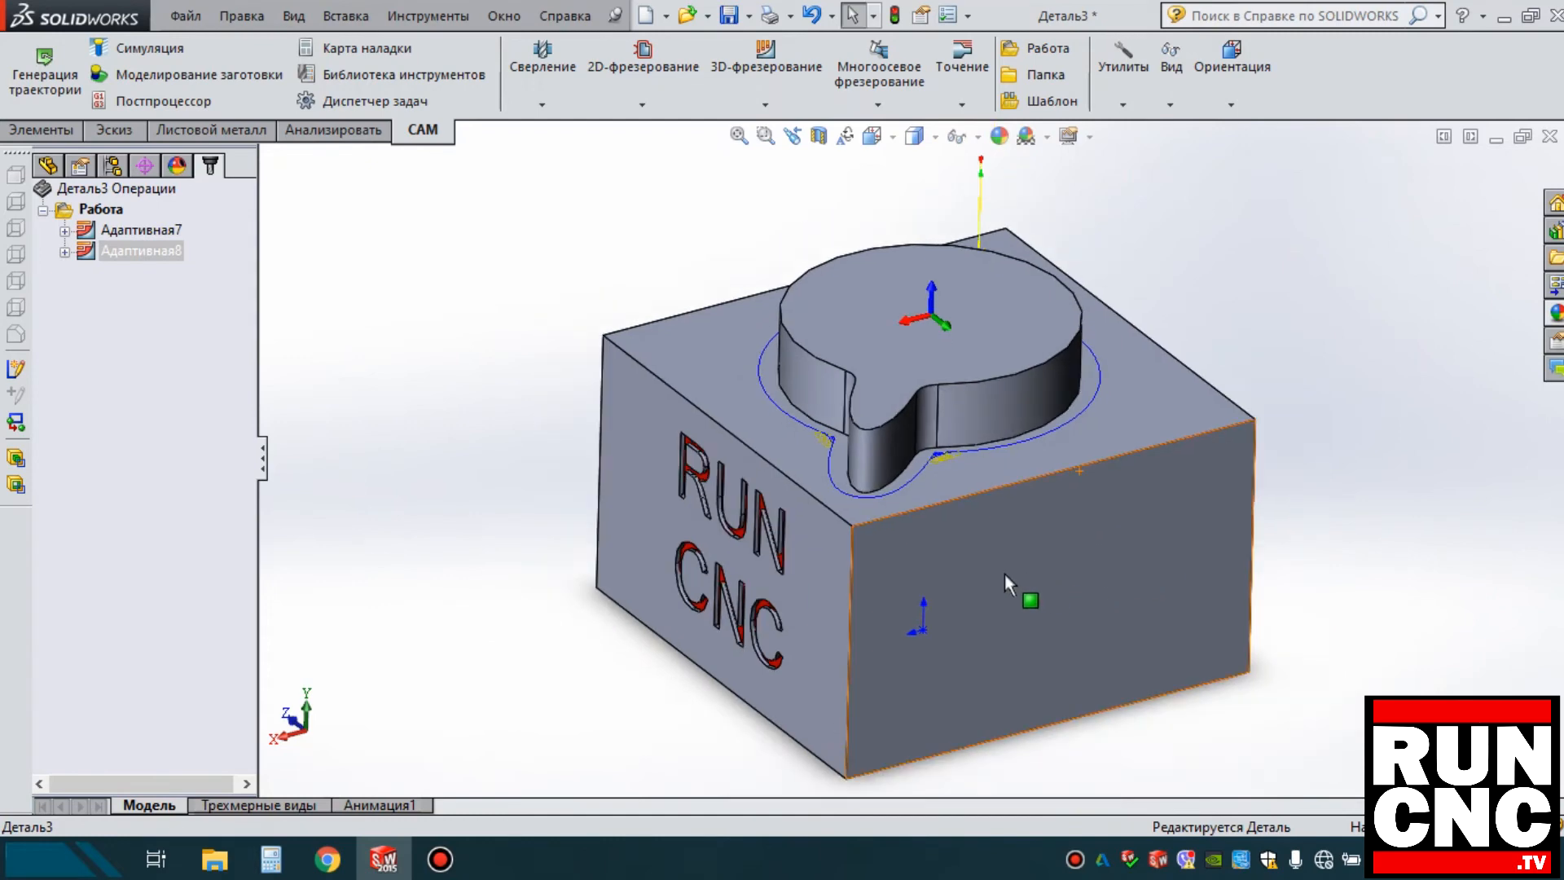
Run the stock simulation of both adaptive operations together, slowing the playback for the Ø8 mm tool's passes.
{"action": "left_click", "coordinate": [167, 308]}
{"action": "left_click_drag", "start_coordinate": [143, 228], "coordinate": [150, 241]}
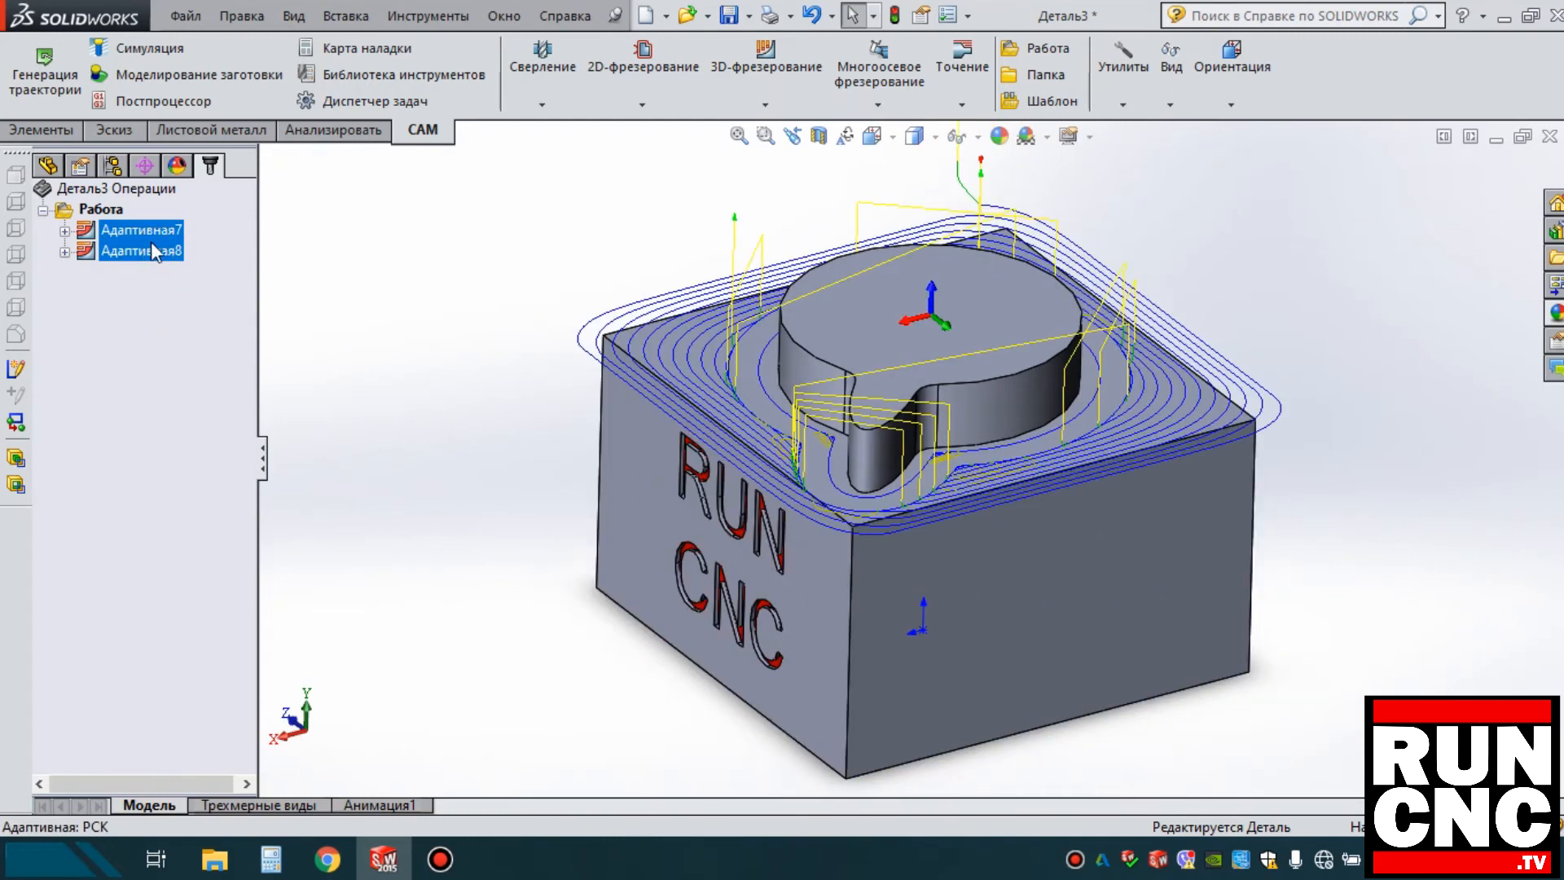
{"action": "left_click", "coordinate": [196, 77]}
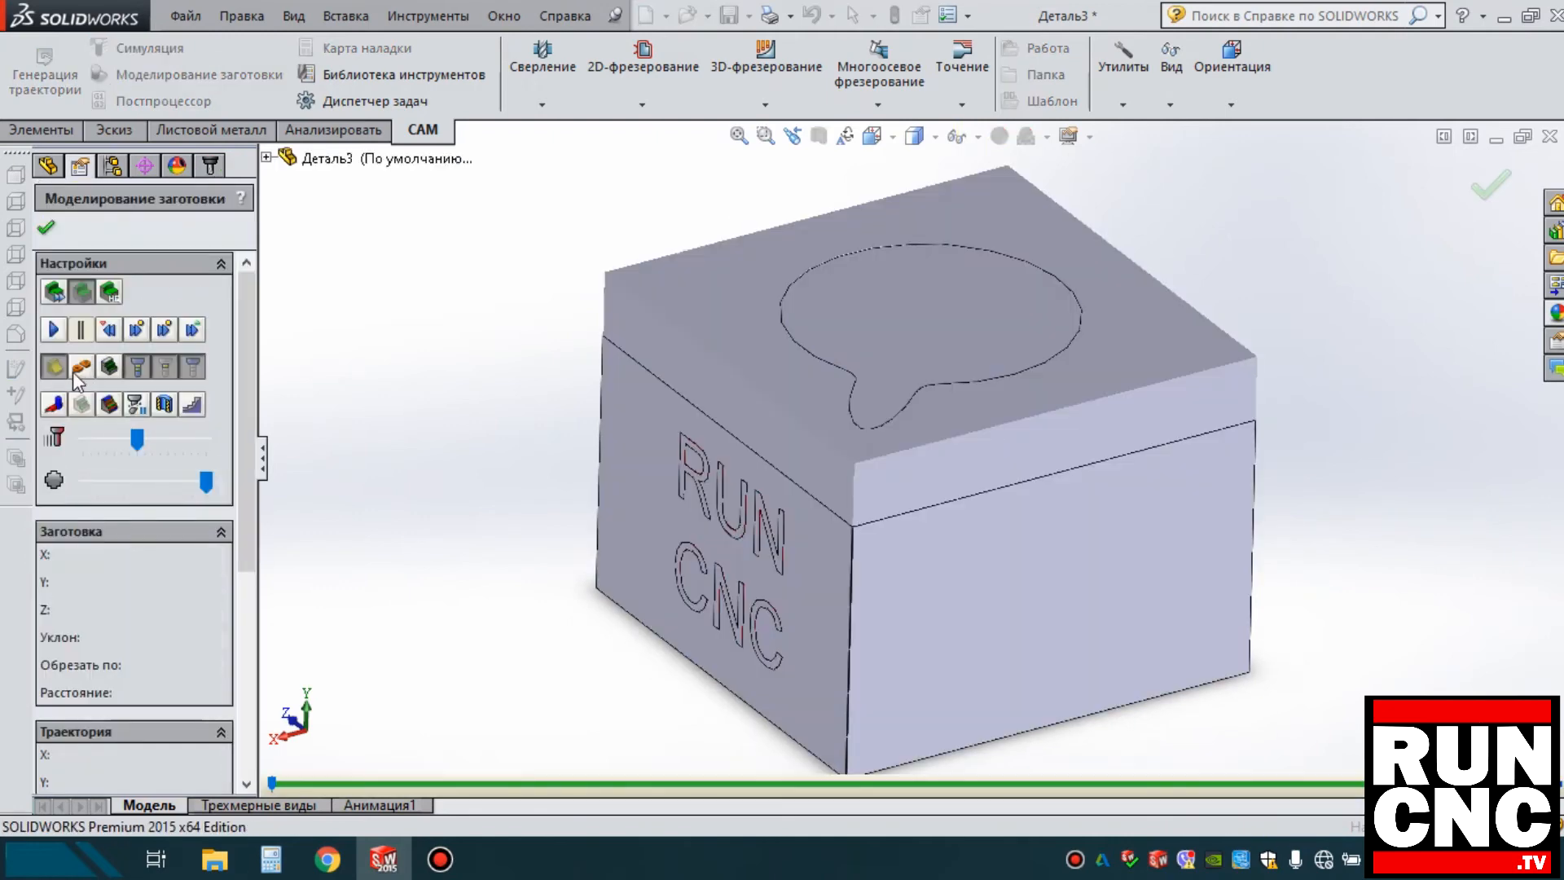
{"action": "left_click", "coordinate": [55, 330]}
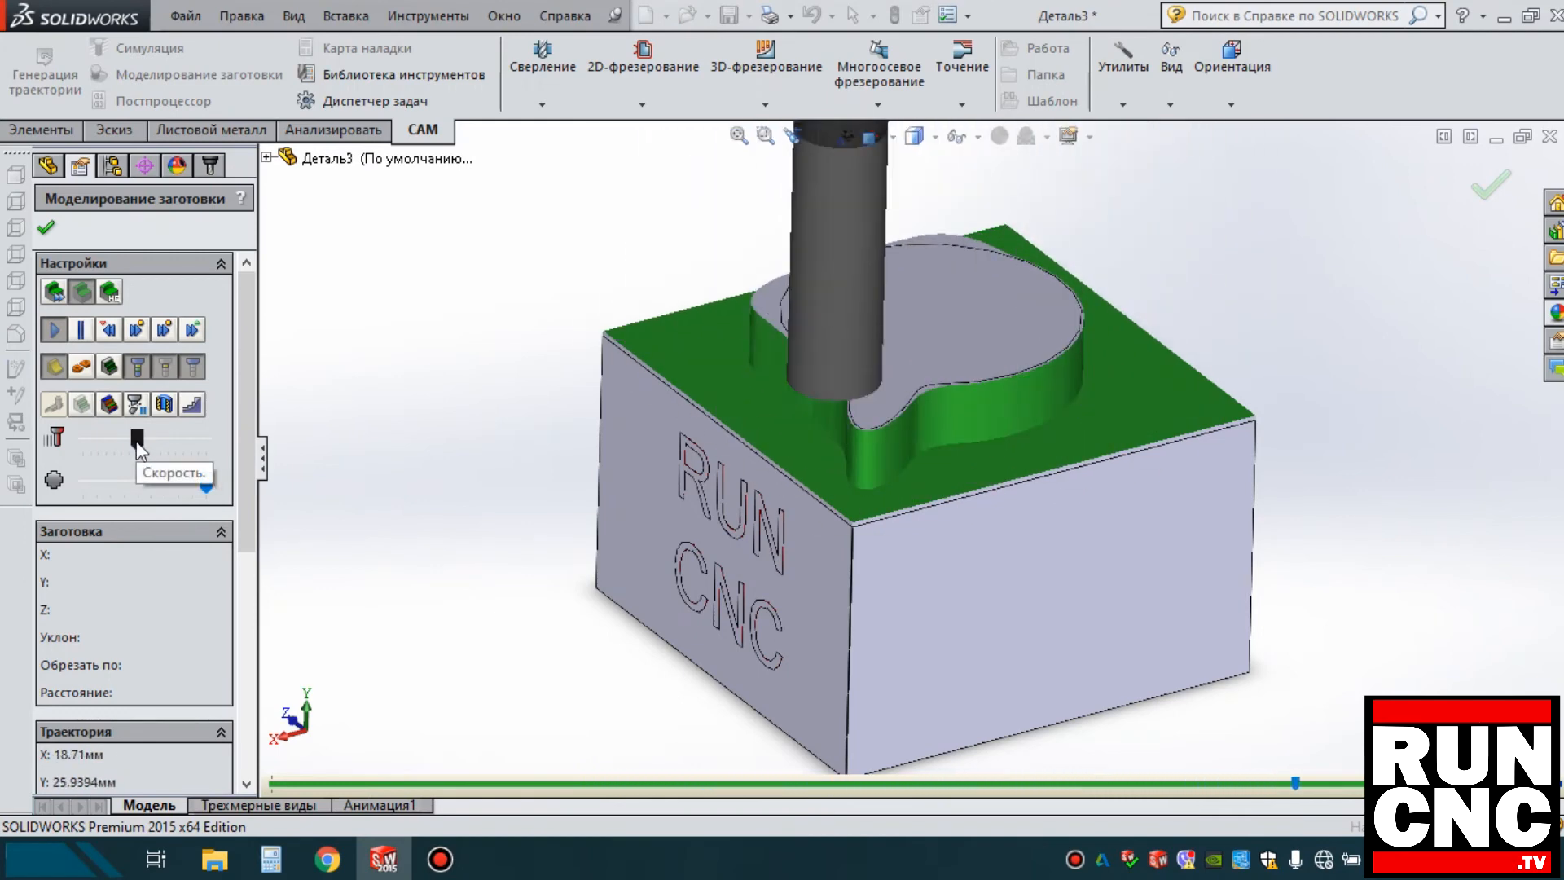
{"action": "left_click_drag", "start_coordinate": [136, 440], "coordinate": [109, 440]}
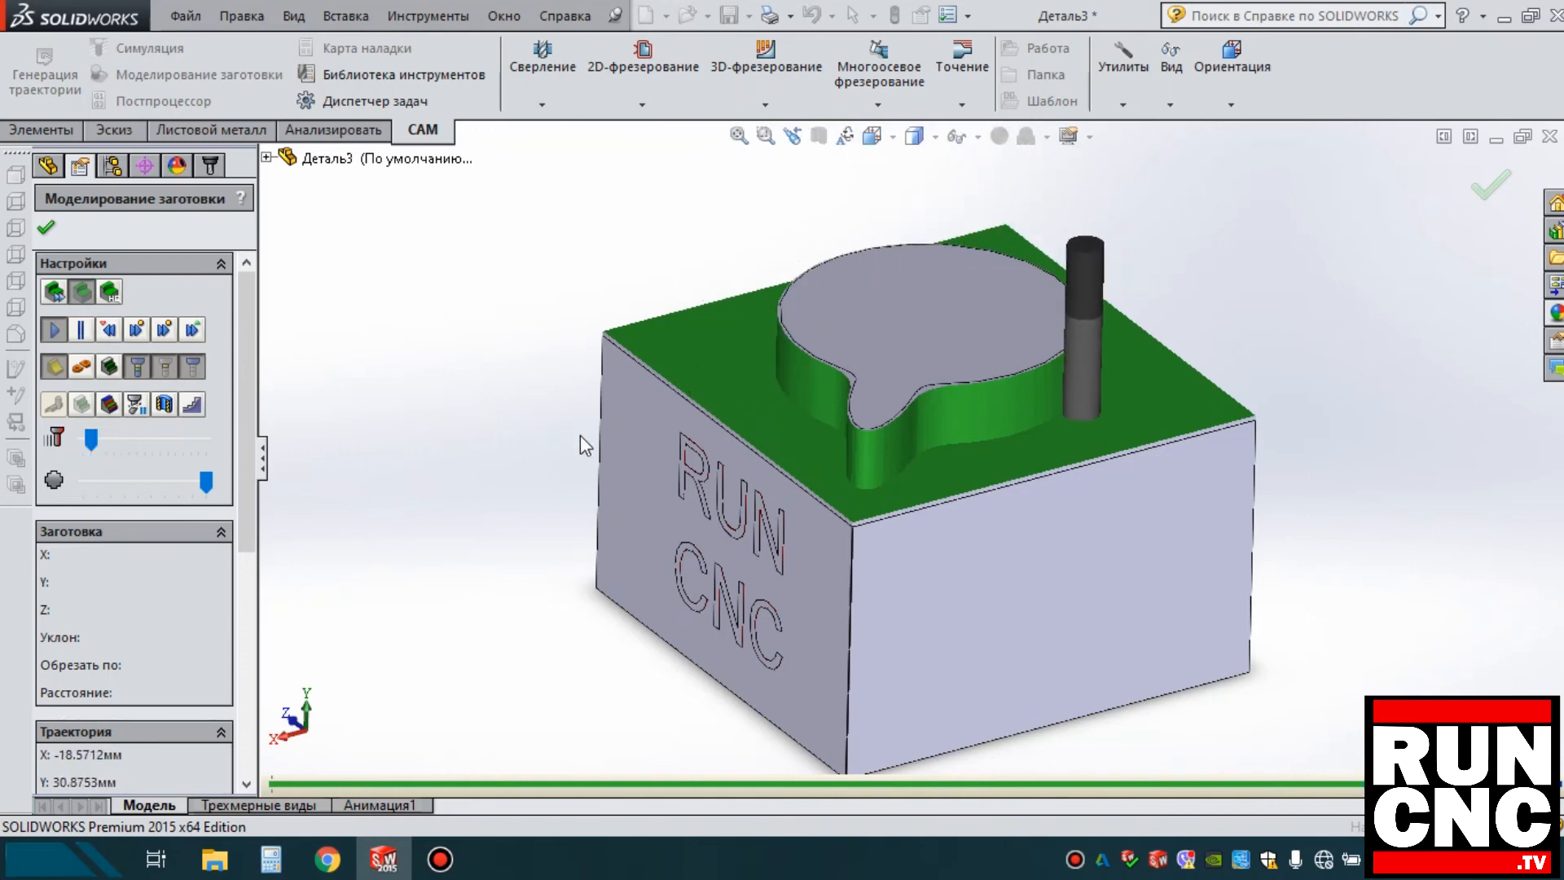
Watch the Ø8 mm end mill clear the boss walls and fillets, close the simulation, and review both toolpaths.
{"action": "scroll", "coordinate": [941, 412], "scroll_direction": "down", "scroll_amount": 5}
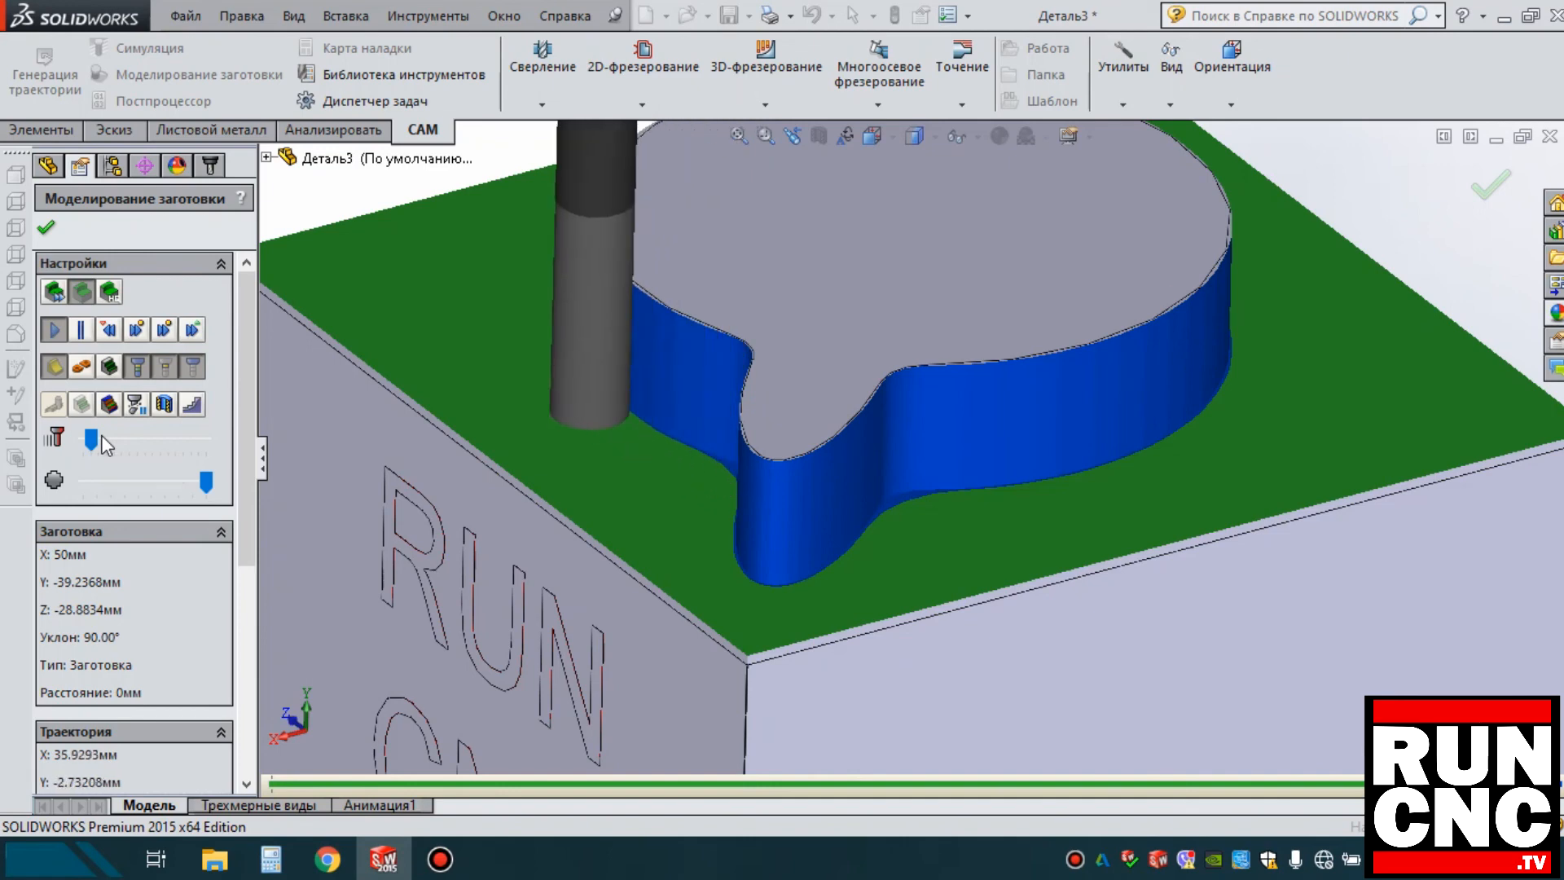
{"action": "key", "text": "f"}
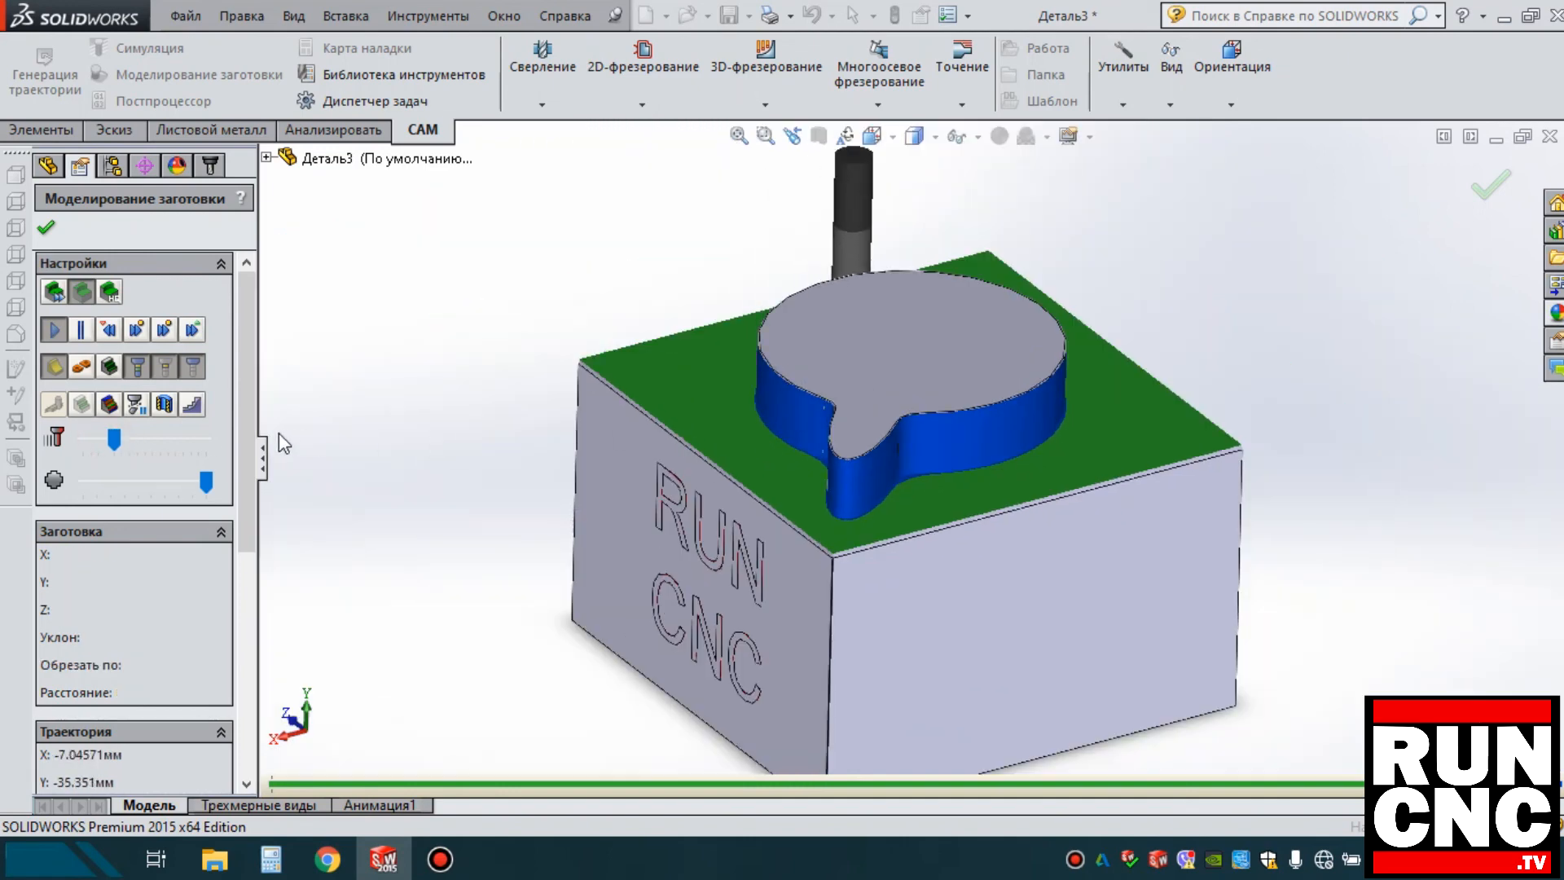
{"action": "left_click", "coordinate": [45, 226]}
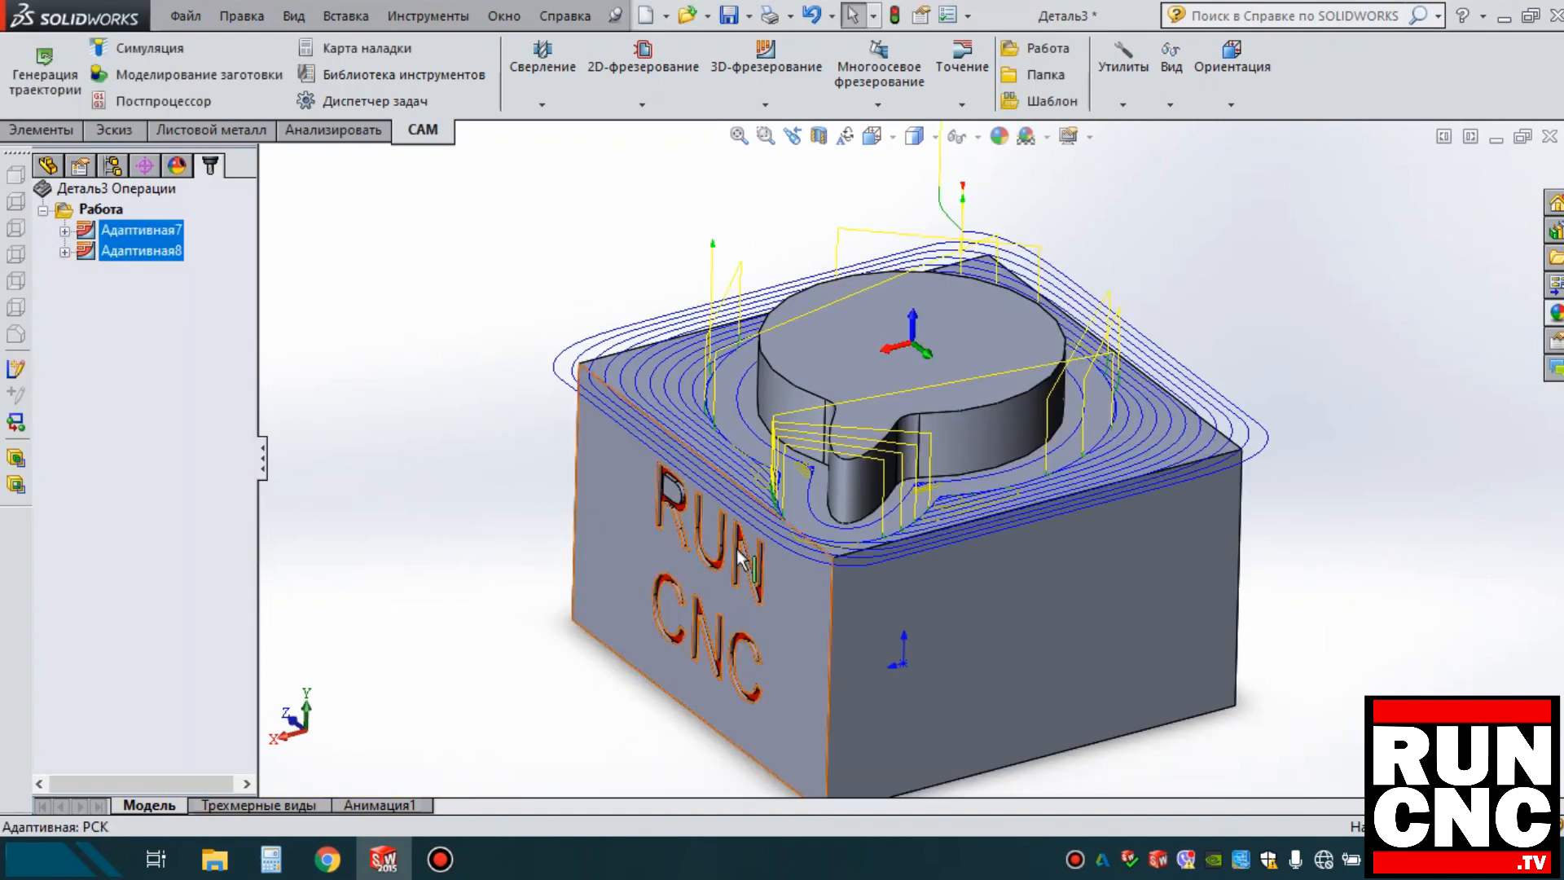
{"action": "middle_click_drag", "start_coordinate": [759, 545], "coordinate": [810, 549]}
{"action": "scroll", "coordinate": [960, 510], "scroll_direction": "down", "scroll_amount": 2}
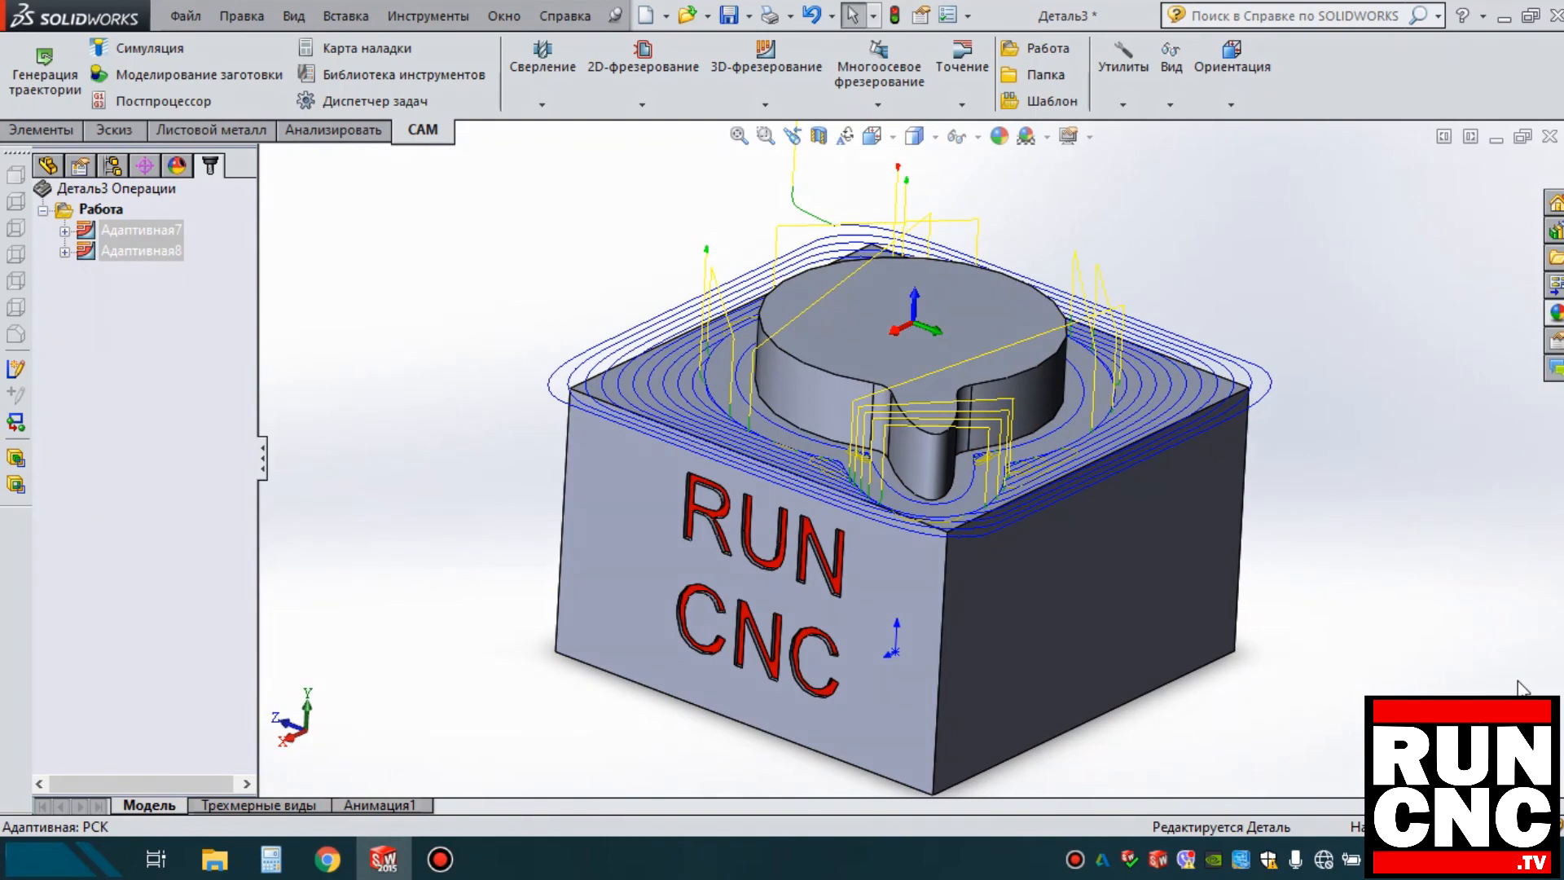